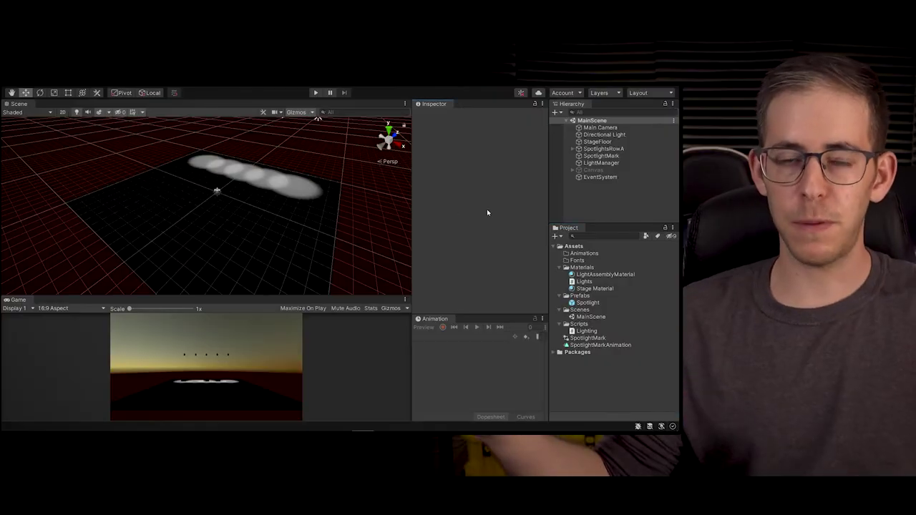
Examine the stage floor, then expand SpotlightsRowA and its first Spotlight and focus on that light.
left_click(304, 238)
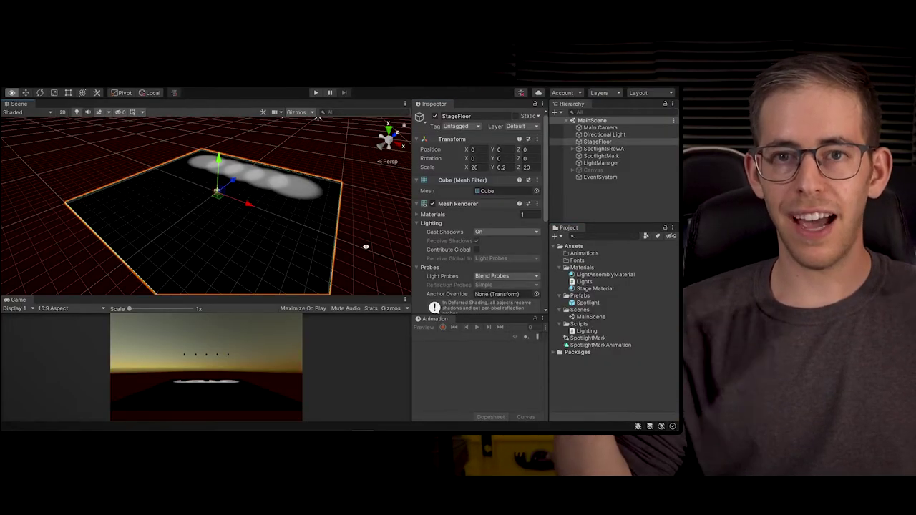
left_click_drag(313, 239, 364, 186, "alt")
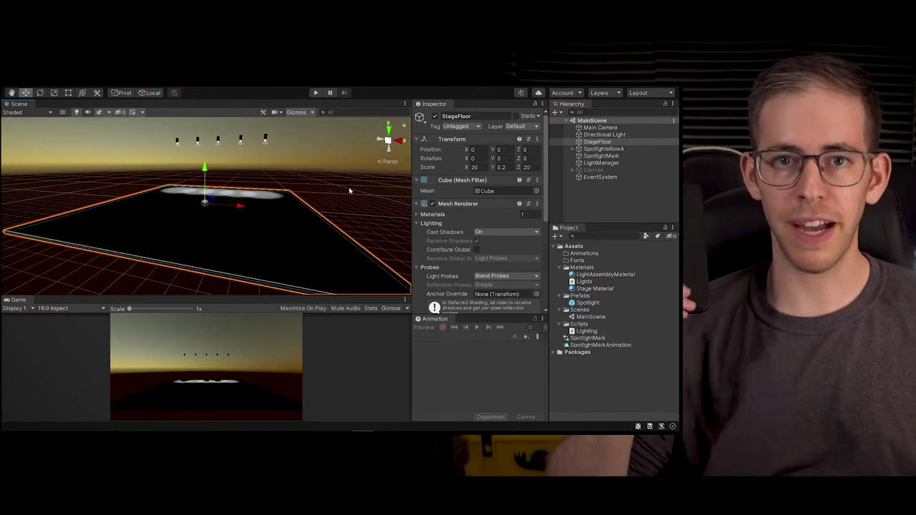
left_click(573, 149)
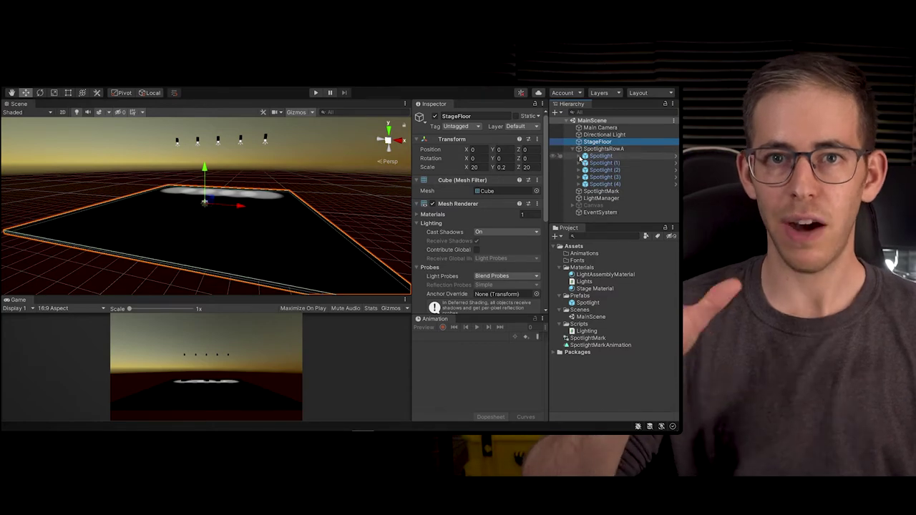
left_click(579, 156)
double_click(594, 156)
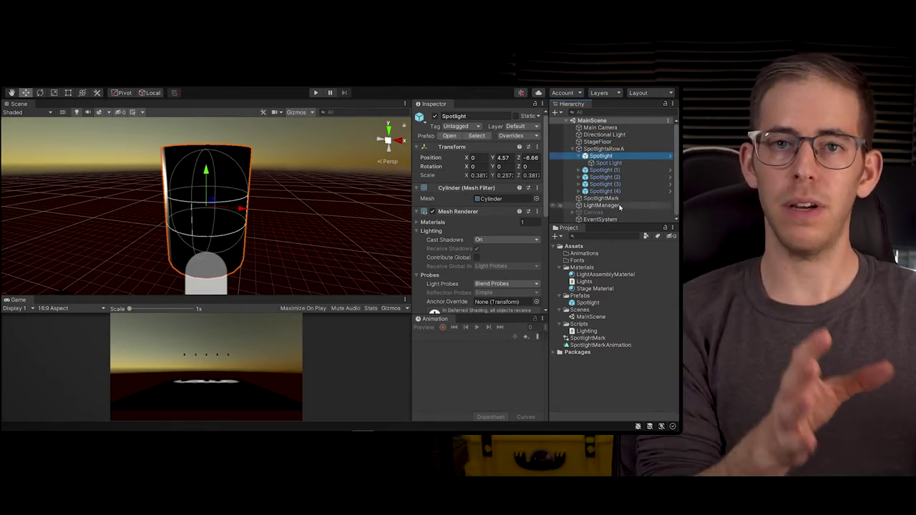
Open the Spotlight prefab for editing and select its root Spotlight object.
double_click(572, 306)
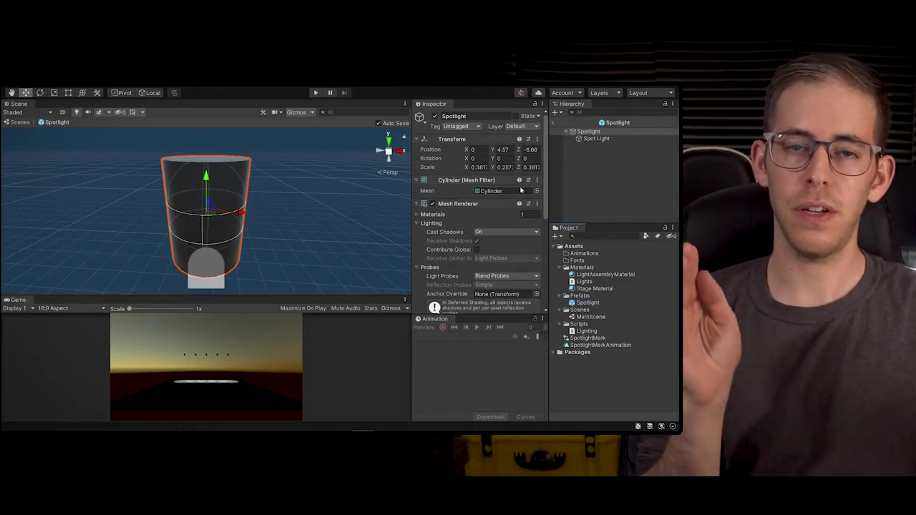
left_click(601, 169)
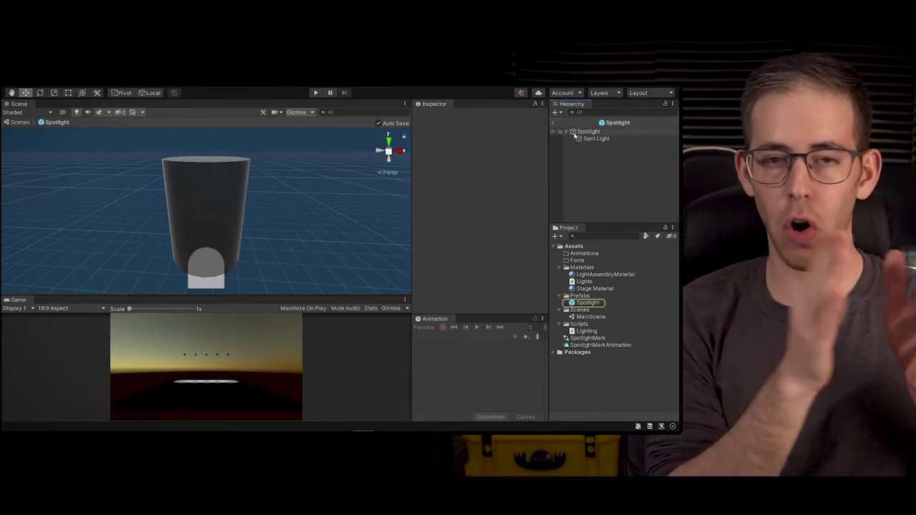
left_click(580, 132)
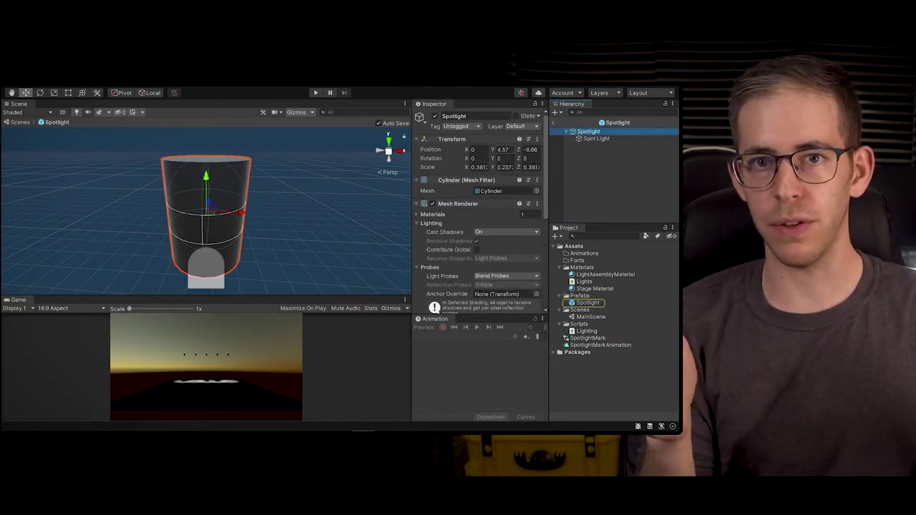
Add a new script component named SpotlightScript to the prefab's root Spotlight object.
scroll(452, 294, "down", 5)
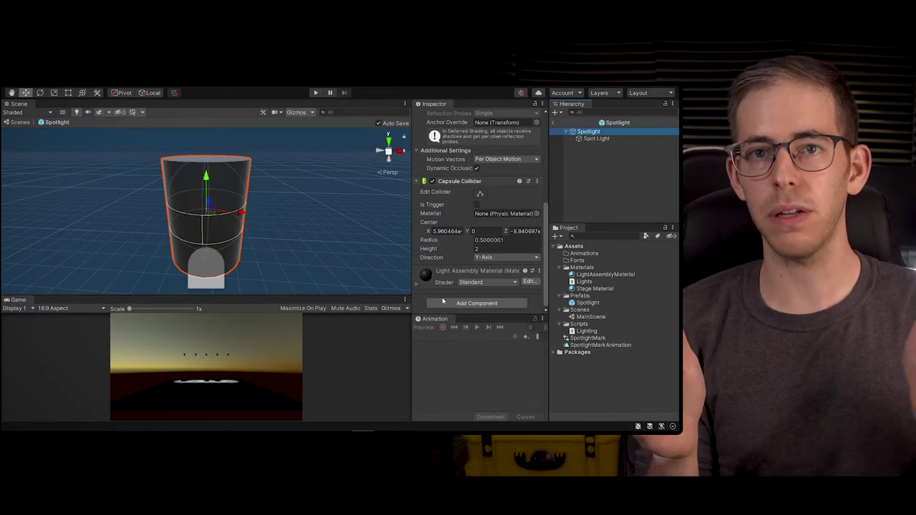
left_click(458, 303)
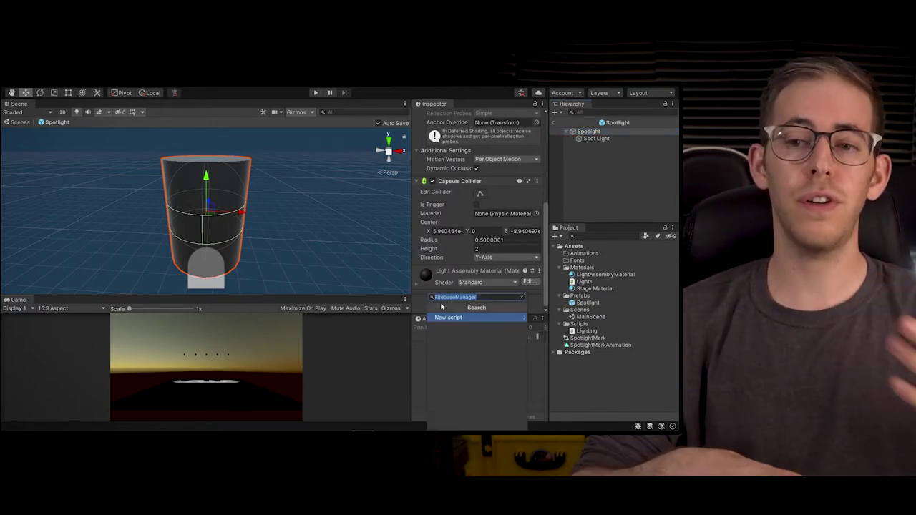
key("BackSpace")
type("Spotl")
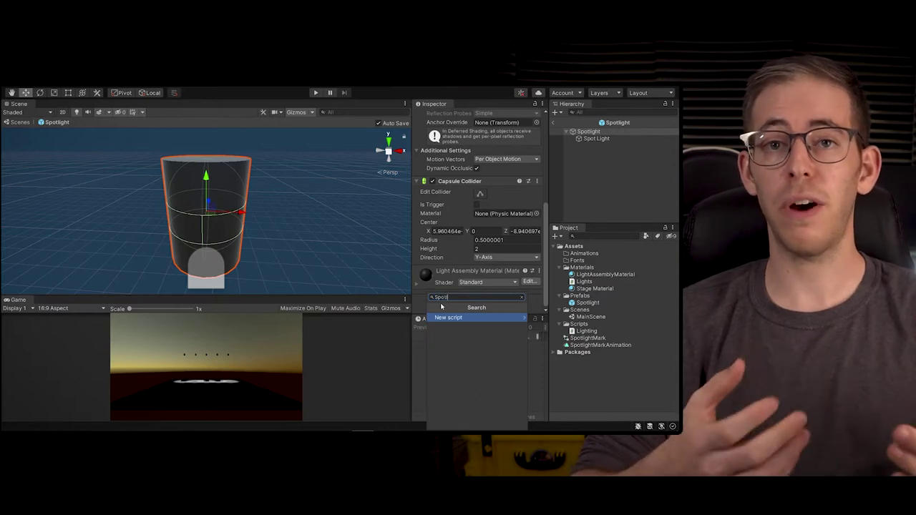
type("ight")
type("Scri")
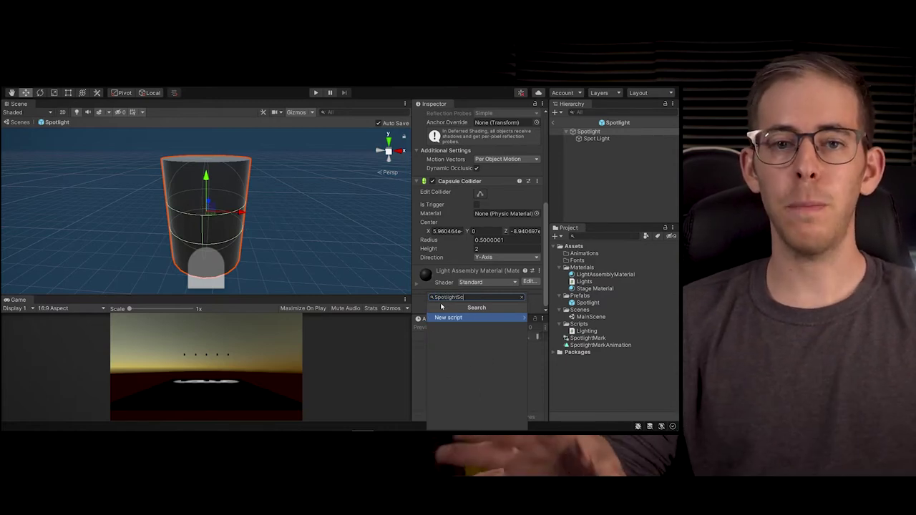
type("pt")
key("Return")
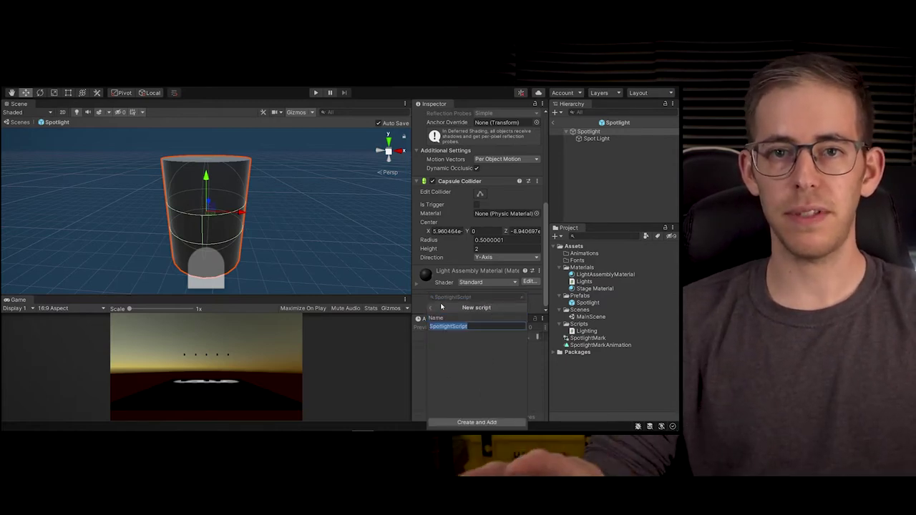
key("Return")
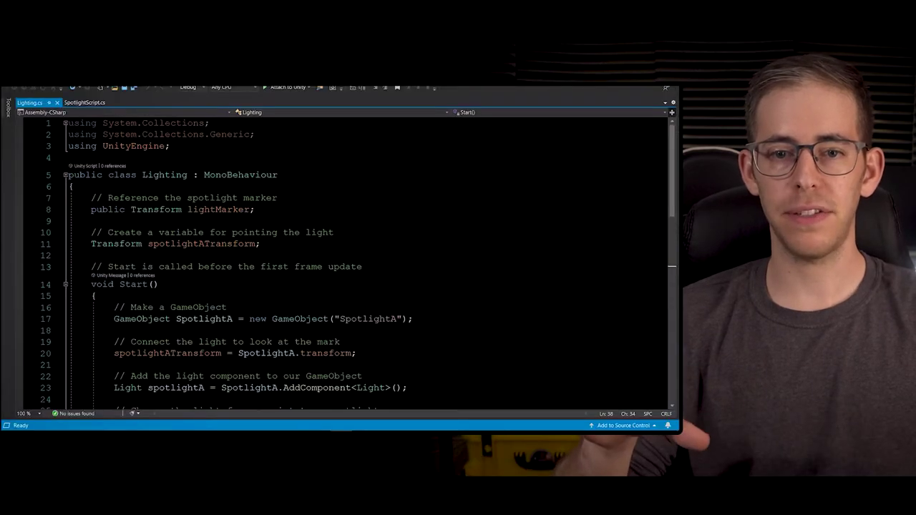
Copy the lightMarker and spotlightATransform declarations with their comments from Lighting.cs to the start of the SpotlightScript class.
left_click(91, 198)
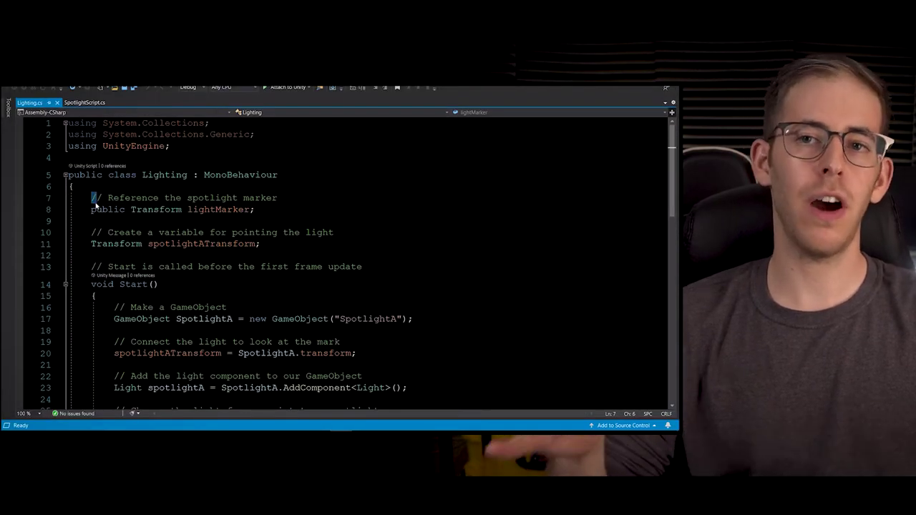
left_click(176, 233)
left_click_drag(260, 244, 87, 199)
key("ctrl+c")
left_click(94, 102)
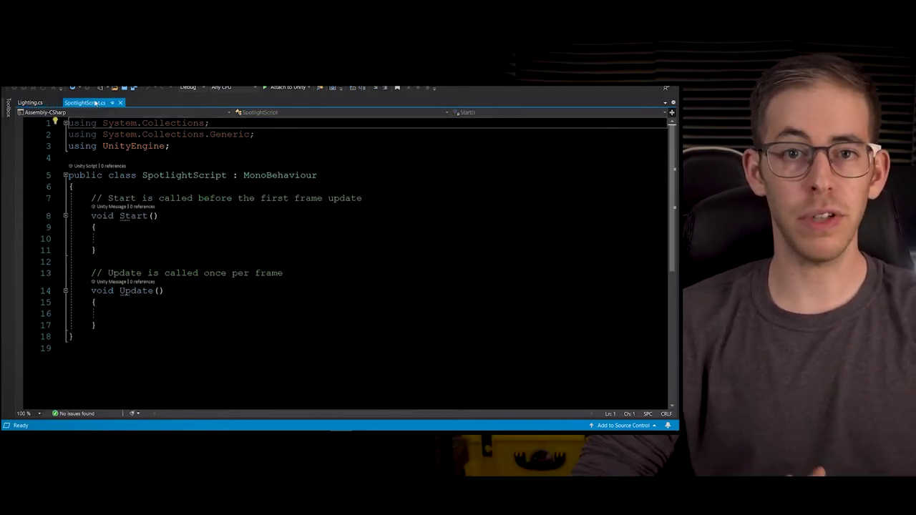
left_click(73, 186)
key("Return")
key("ctrl+v")
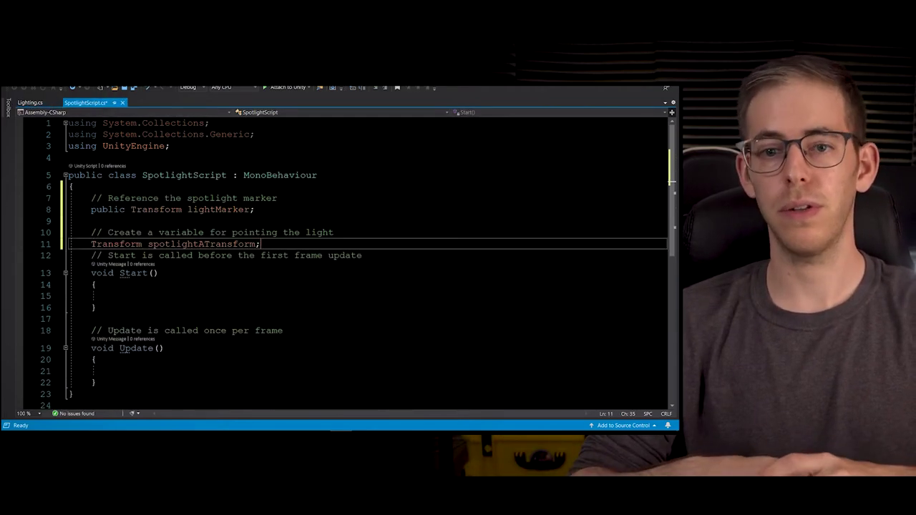
Add blank lines below the pasted declarations and rename the variables to lightMarkerB and spotlightRowATransform.
key("Return")
key("Return")
left_click(199, 244)
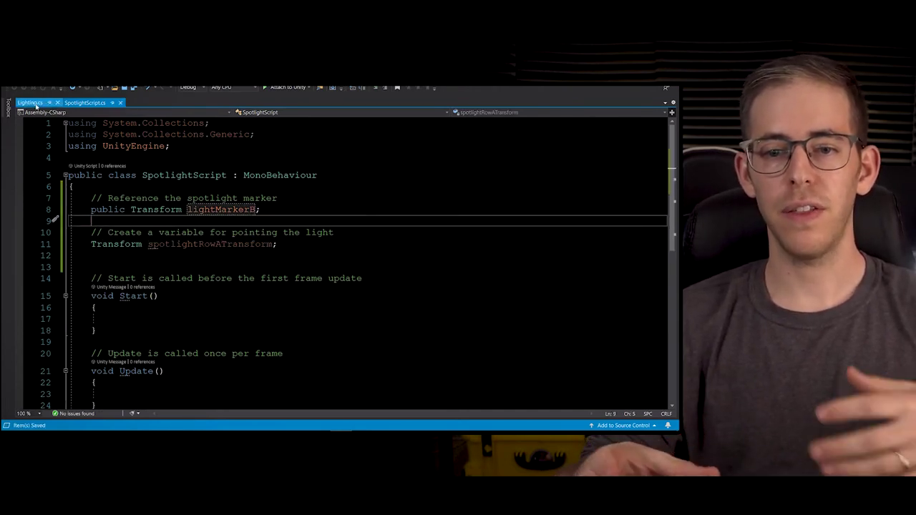
Copy the "Connect the light to look at the mark" lines from Lighting.cs into SpotlightScript's Start(), changing the assignment to spotlightRowATransform = transform;.
left_click(35, 104)
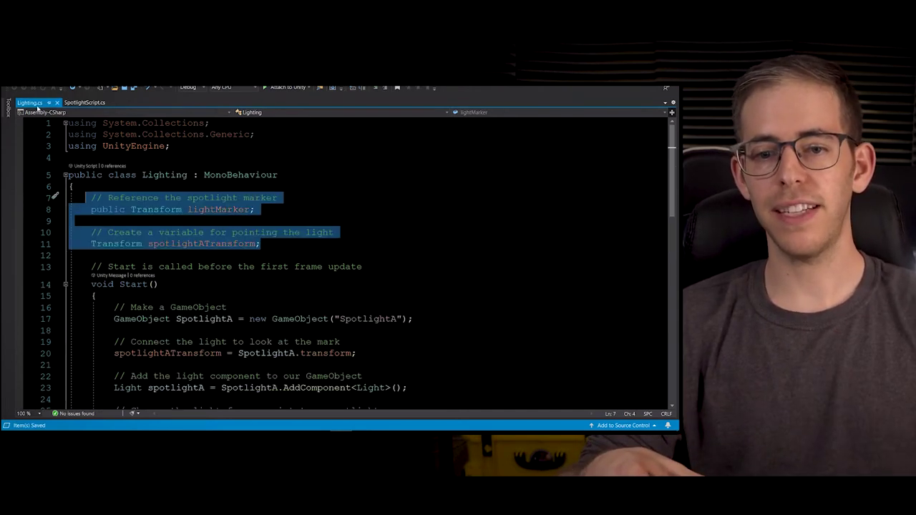
left_click(159, 284)
scroll(351, 254, "down", 3)
left_click_drag(356, 249, 114, 238)
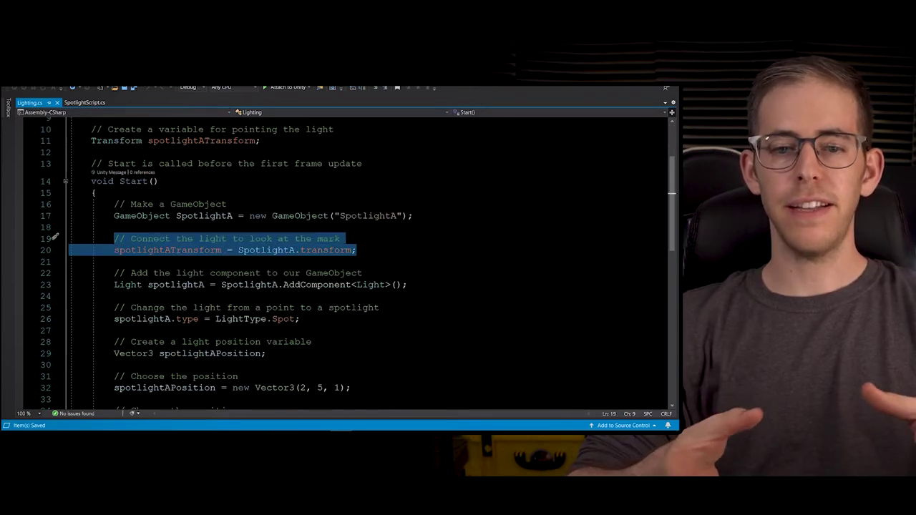
key("ctrl+c")
left_click(83, 103)
key("ctrl+v")
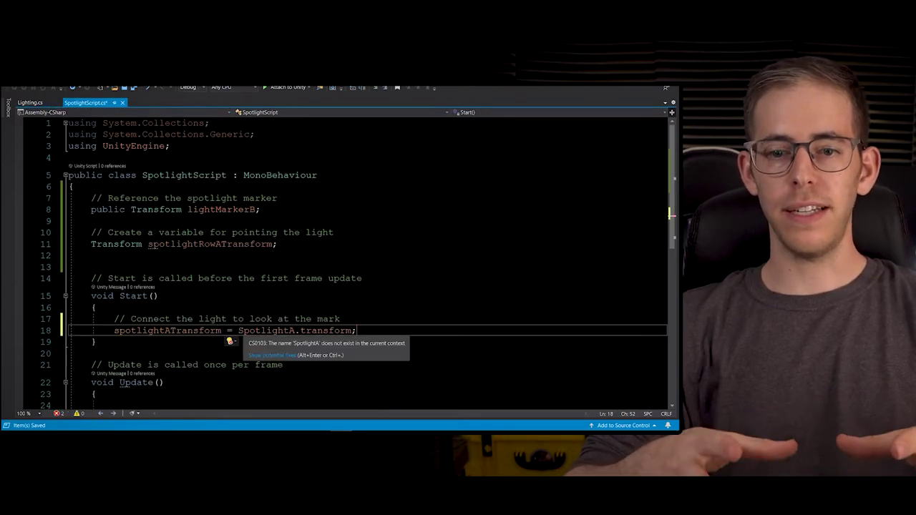
scroll(236, 340, "down", 2)
Copy the spotlightATransform.LookAt(lightMarker); line from Lighting.cs into the Update() method of SpotlightScript.
key("ctrl+Tab")
triple_click(267, 336)
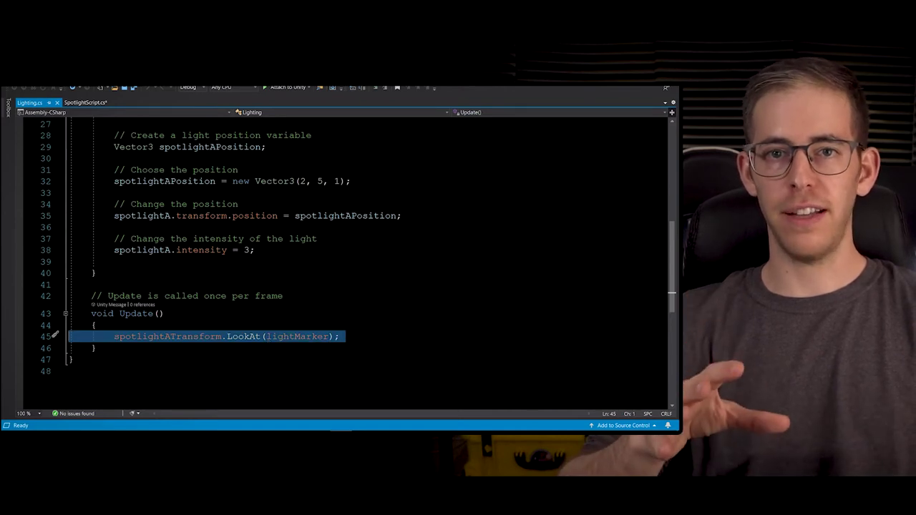
left_click(92, 105)
key("Down")
key("Down")
key("Down")
key("Down")
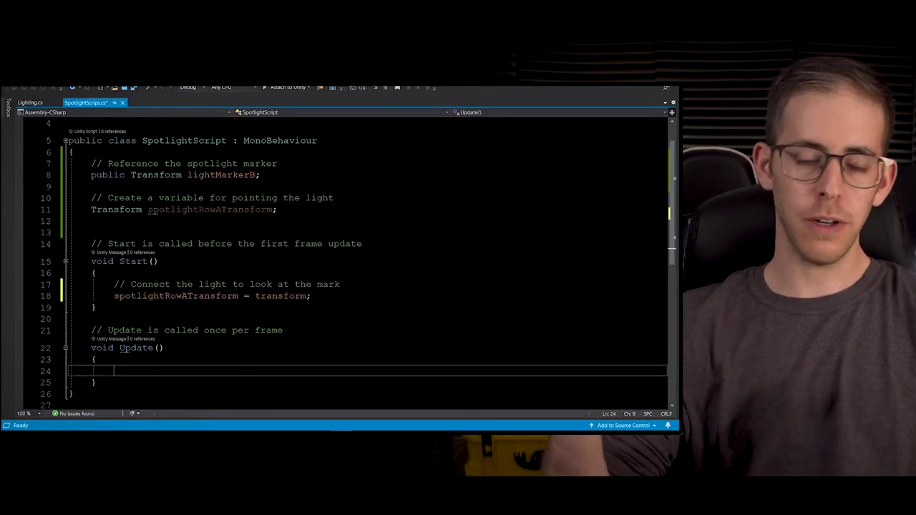
key("ctrl+v")
key("BackSpace")
Change the LookAt call in Update() to spotlightRowATransform.LookAt(lightMarkerB);.
left_click(166, 370)
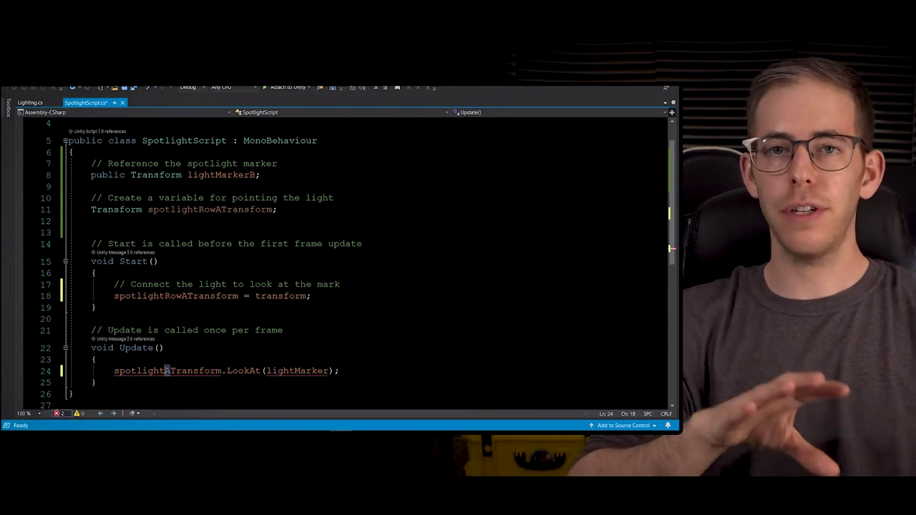
key("Delete")
type("Row")
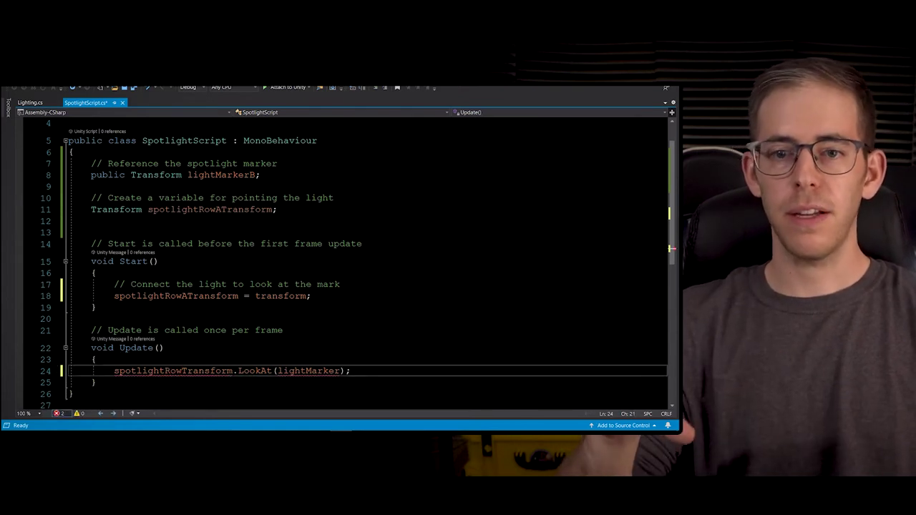
type("A")
left_click(347, 370)
type("B")
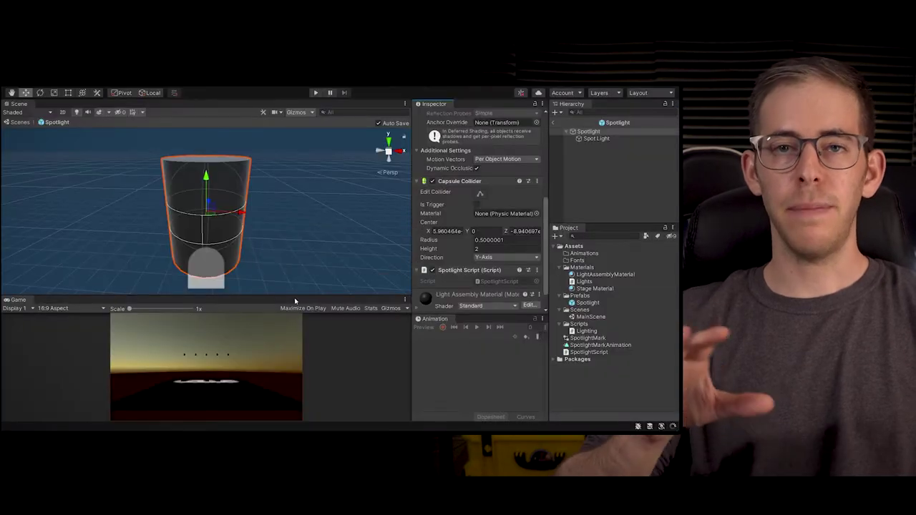
Switch to Unity, return from the Spotlight prefab to the main scene, and create an empty object named SpotlightMarkB.
left_click(267, 292)
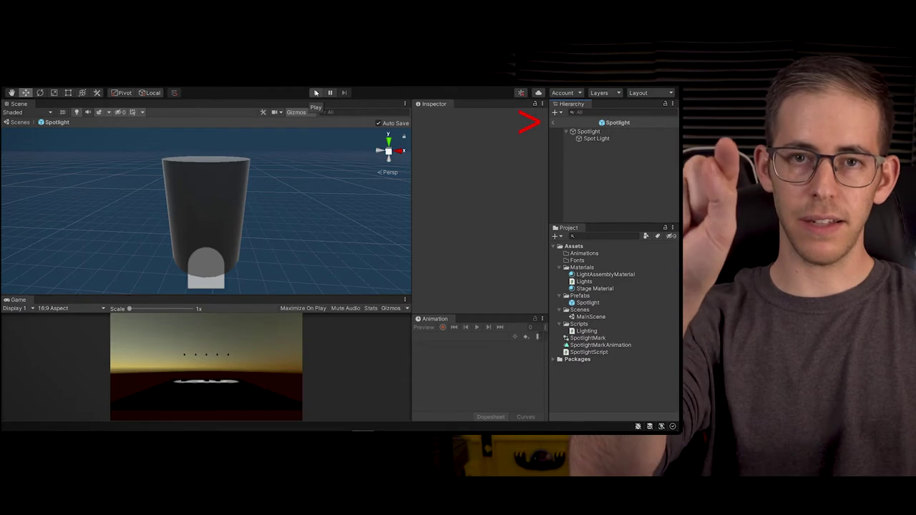
left_click(555, 123)
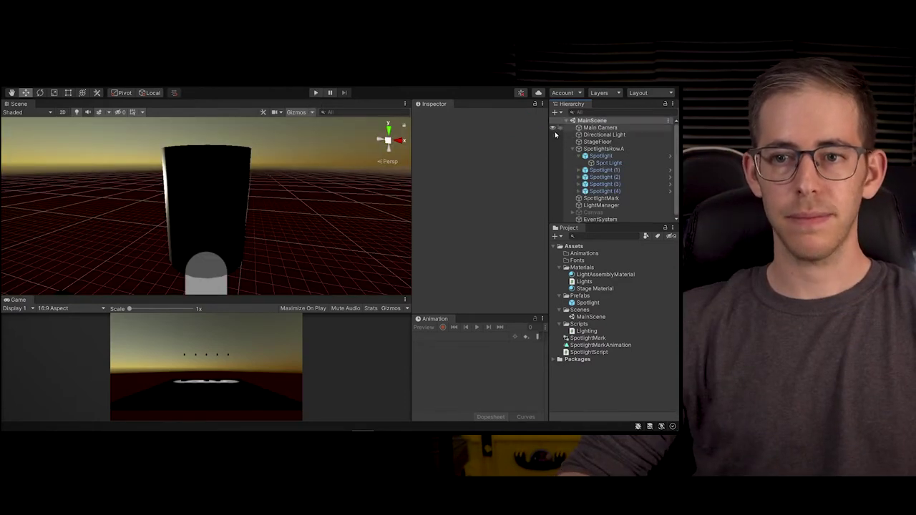
left_click(555, 113)
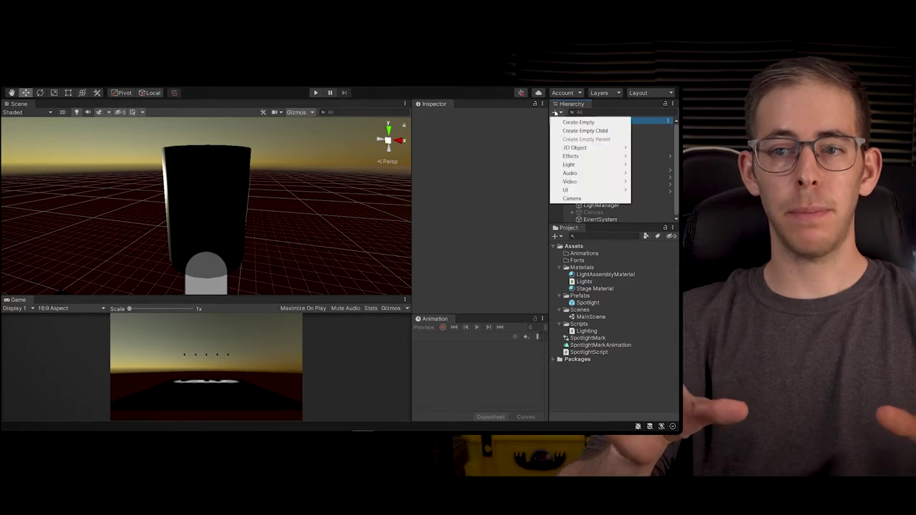
left_click(578, 123)
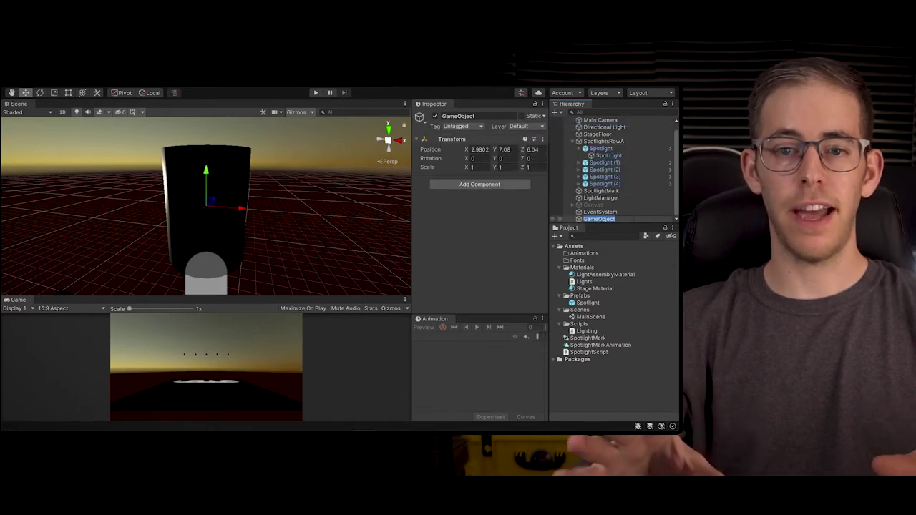
type("S")
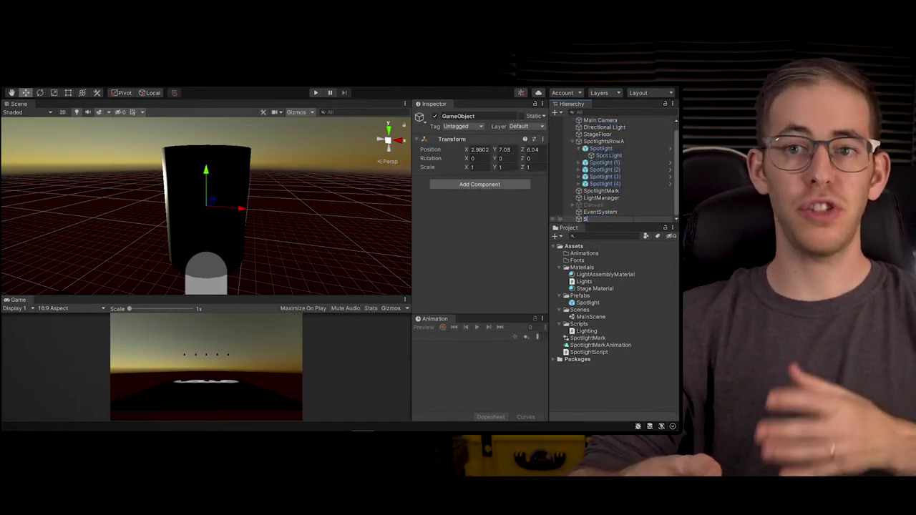
type("potlight")
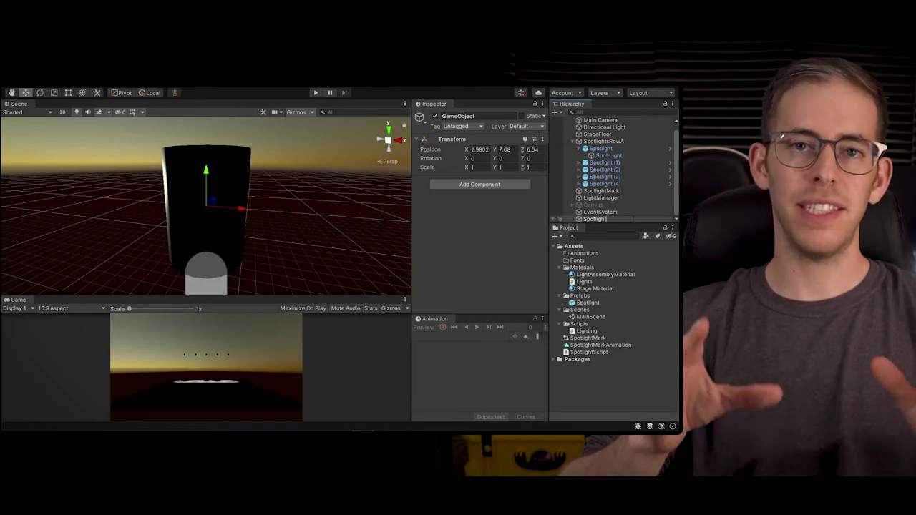
type("MarkB")
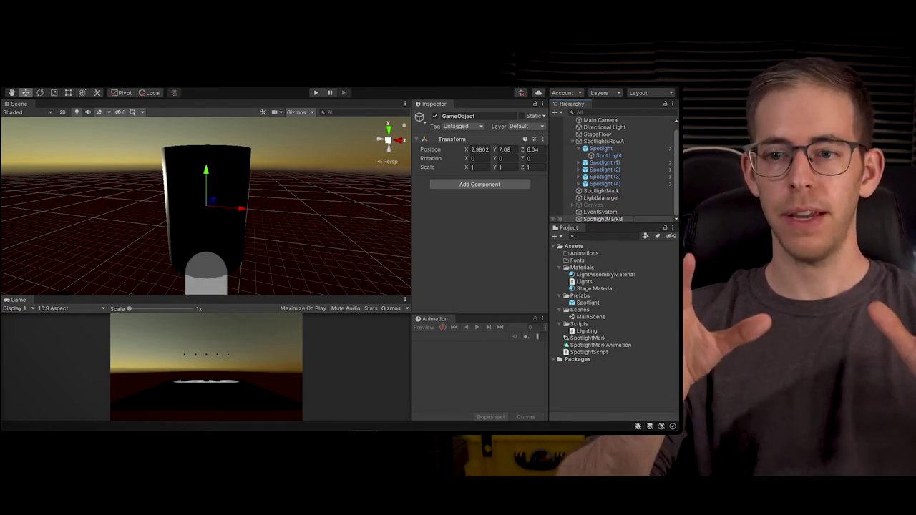
left_click(599, 212)
left_click(605, 219)
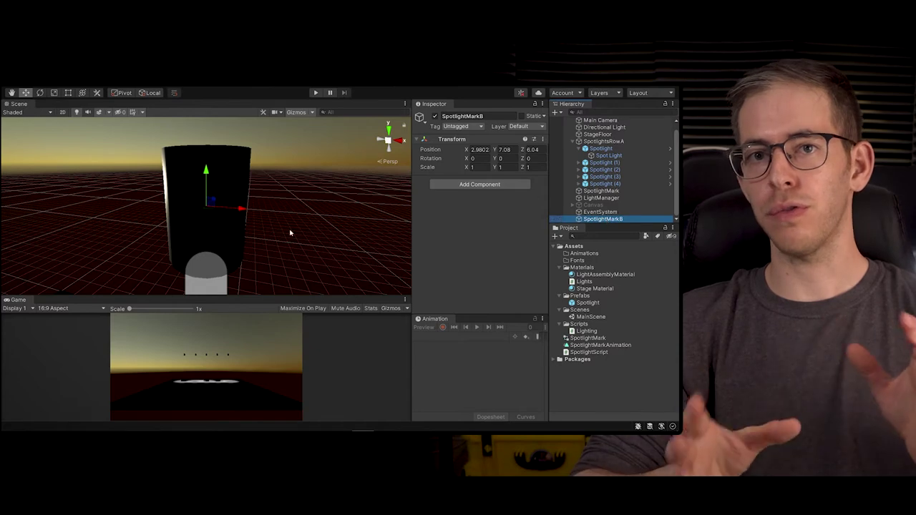
Lower SpotlightMarkB toward the stage floor to a Y position of about 2.42.
left_click_drag(291, 233, 186, 231, "alt")
scroll(289, 167, "down", 6)
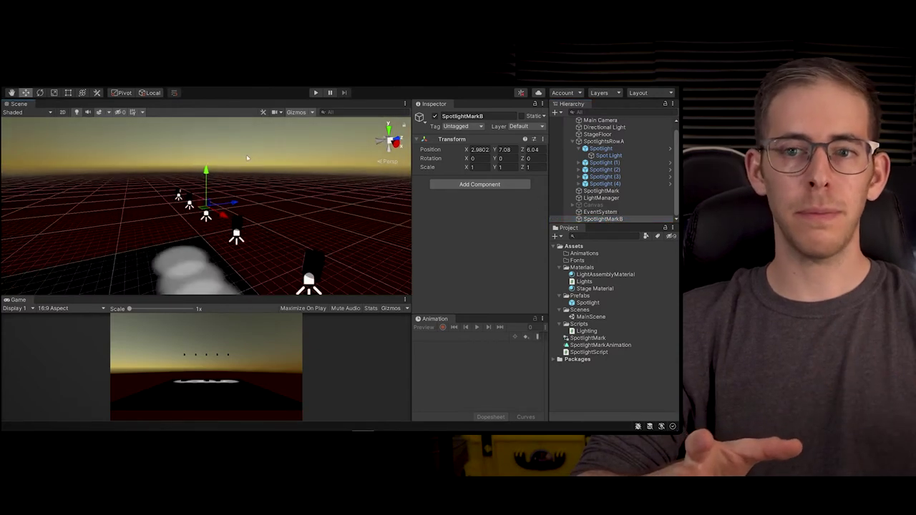
left_click_drag(207, 182, 206, 252)
mouse_move(161, 206)
left_mouse_down("alt")
mouse_move(259, 178)
mouse_move(171, 204)
left_mouse_up("alt")
scroll(259, 179, "down", 4)
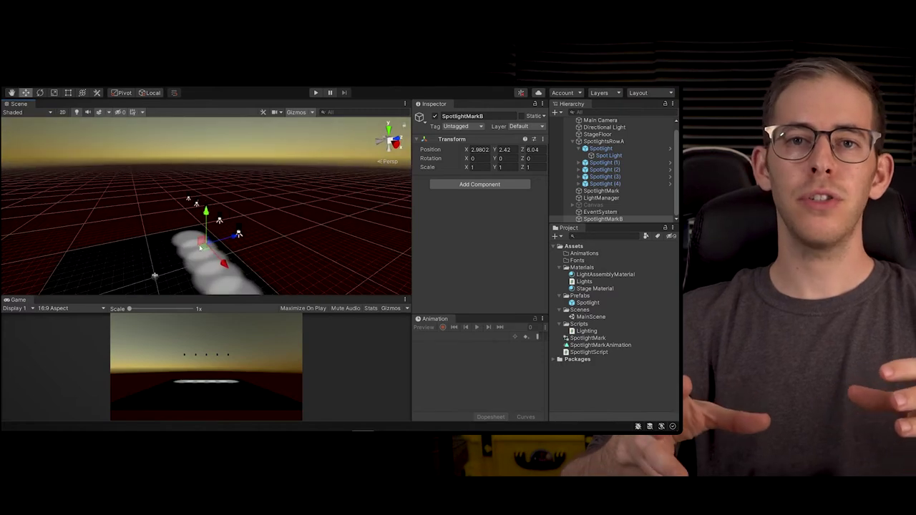
Move SpotlightMarkB onto the stage floor at about Y 0.03, Z 5.36, and start running the scene.
left_click_drag(202, 254, 192, 289)
left_click_drag(169, 217, 176, 246, "alt")
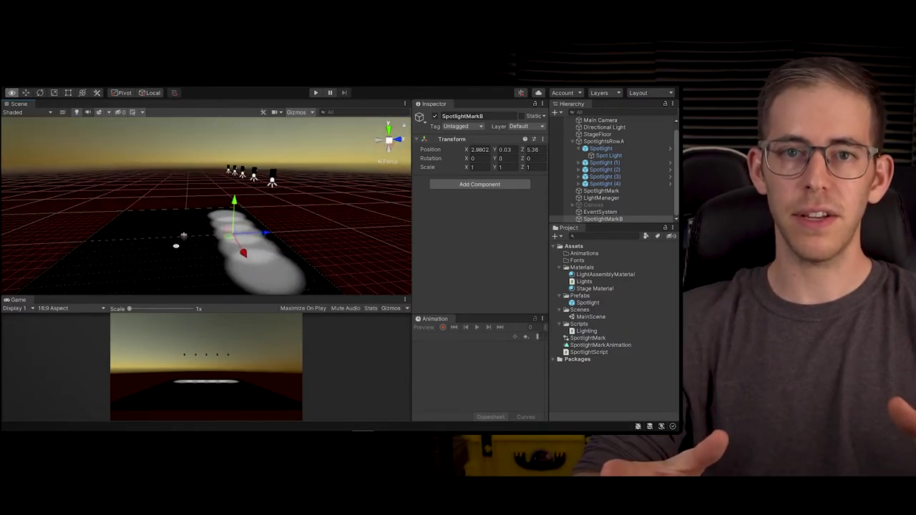
left_click(315, 92)
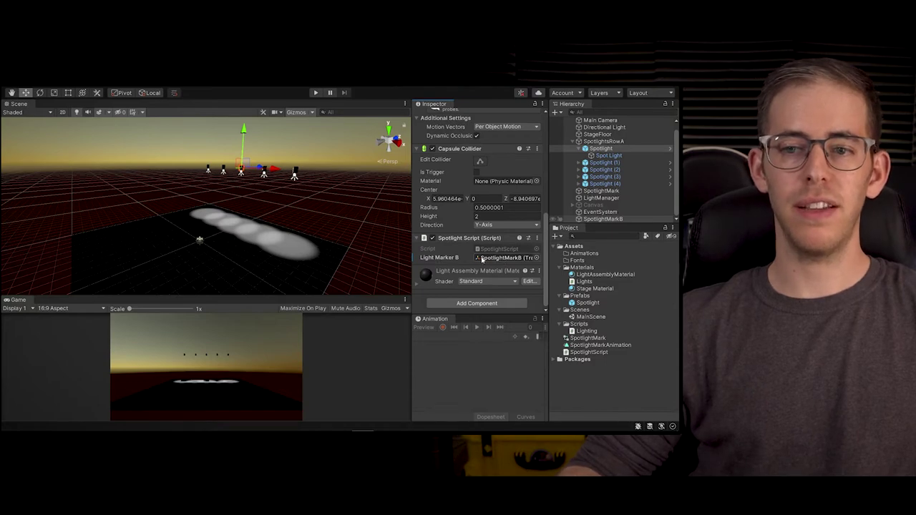
Assign SpotlightMarkB as the Light Marker B of the Spotlight instances in SpotlightsRowA.
scroll(472, 229, "up", 8)
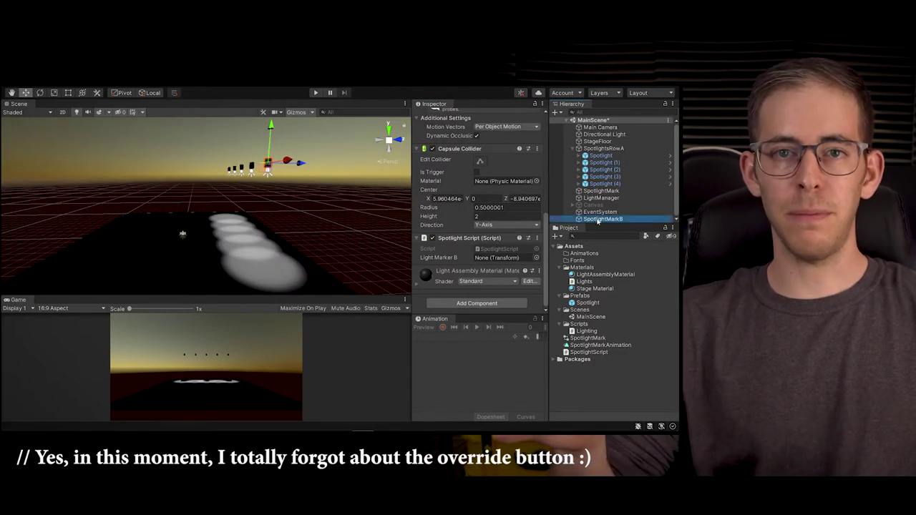
left_click_drag(597, 221, 504, 257)
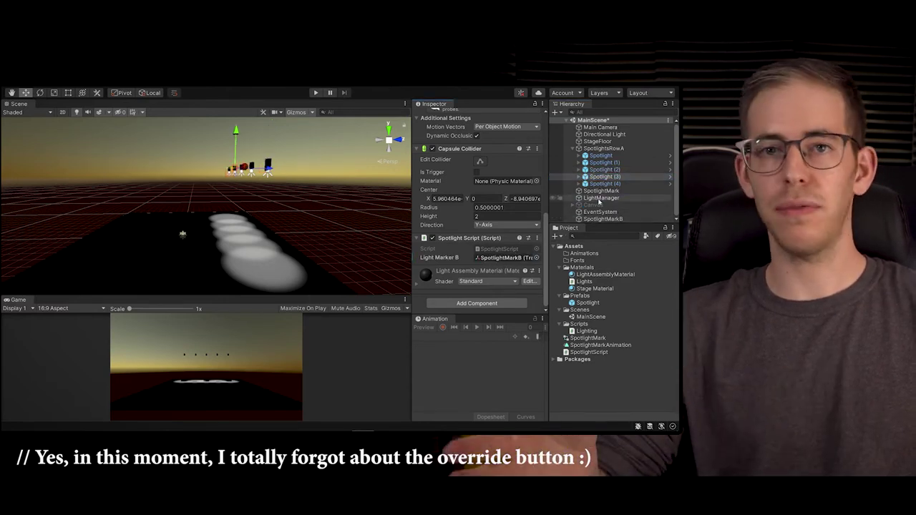
left_click(604, 184)
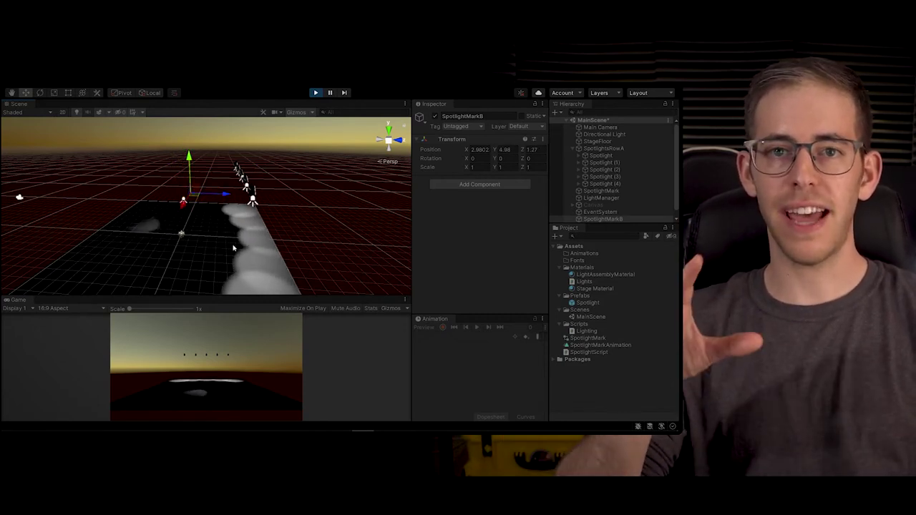
Copy SpotlightMarkB's play-mode Transform (Y 4.98, Z 1.27), stop the scene, and paste the values onto the marker in edit mode.
left_click(541, 140)
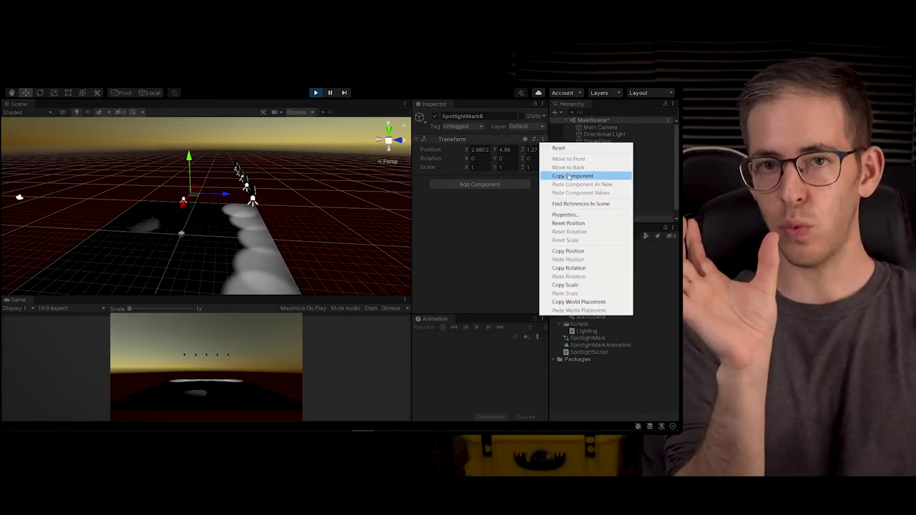
left_click(570, 175)
left_click(314, 93)
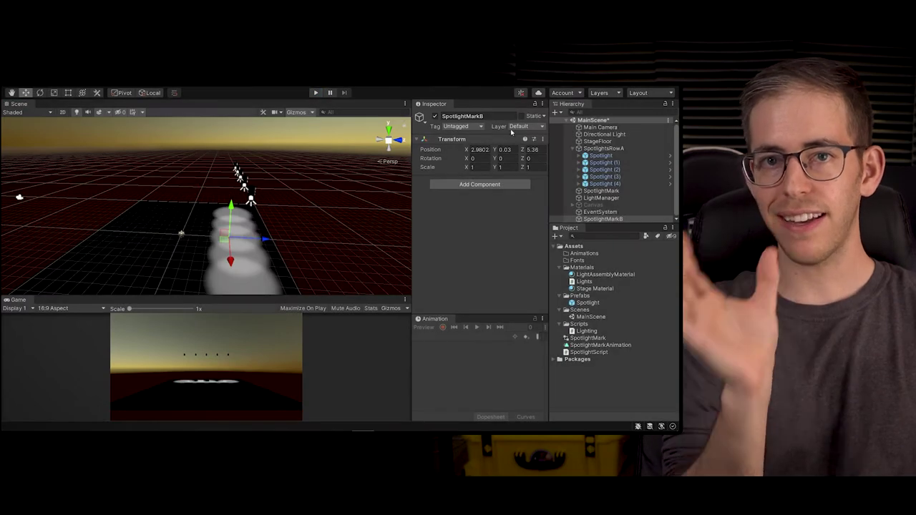
left_click(541, 140)
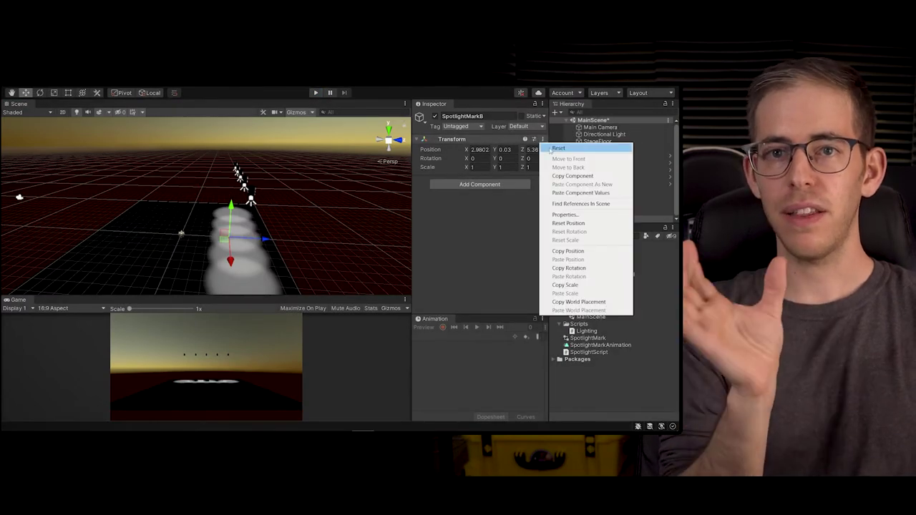
left_click(581, 193)
Run the scene to check where the spotlights aim with the pasted marker position, and stop it.
key("ctrl+p")
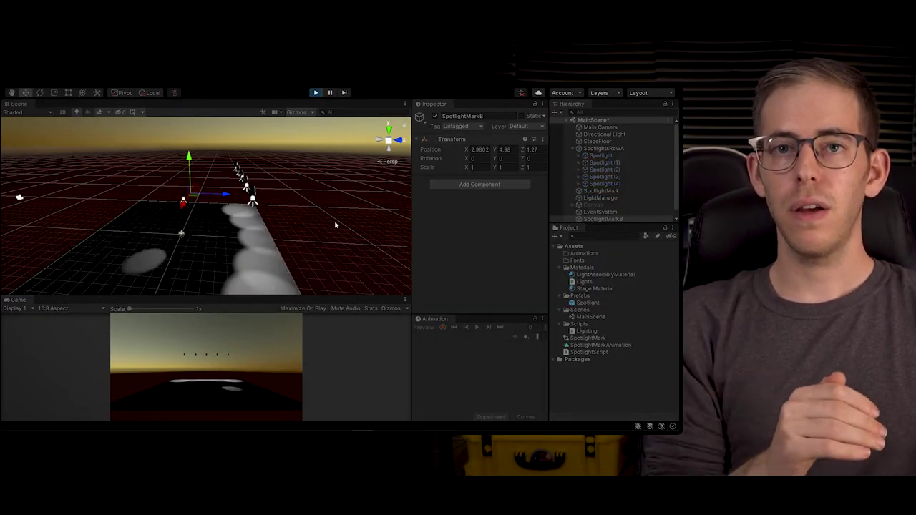
left_click_drag(261, 261, 284, 250, "alt")
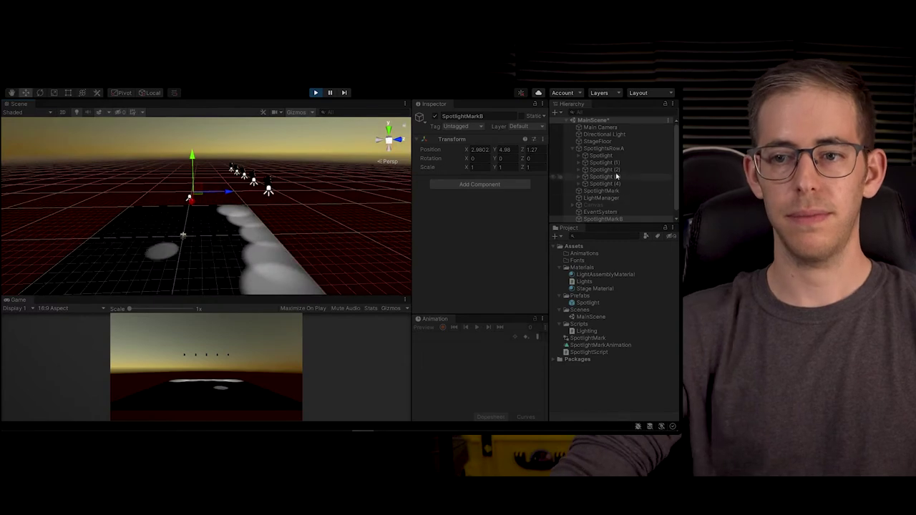
key("ctrl+p")
Create an animation clip named SpotlightRowA_Animation for SpotlightMarkB and record a starting position keyframe at about Y 5.29, Z 1.1.
left_click_drag(412, 298, 238, 297)
left_click(434, 384)
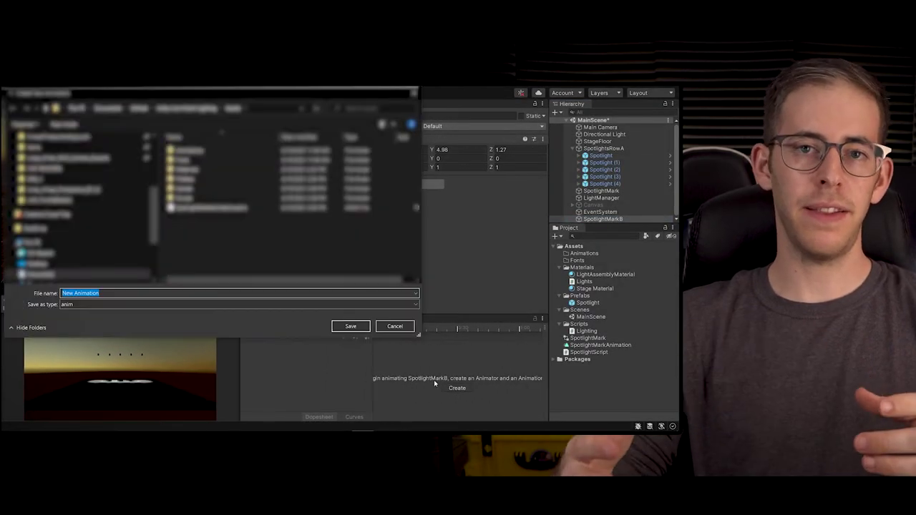
type("SpotlightRowA_")
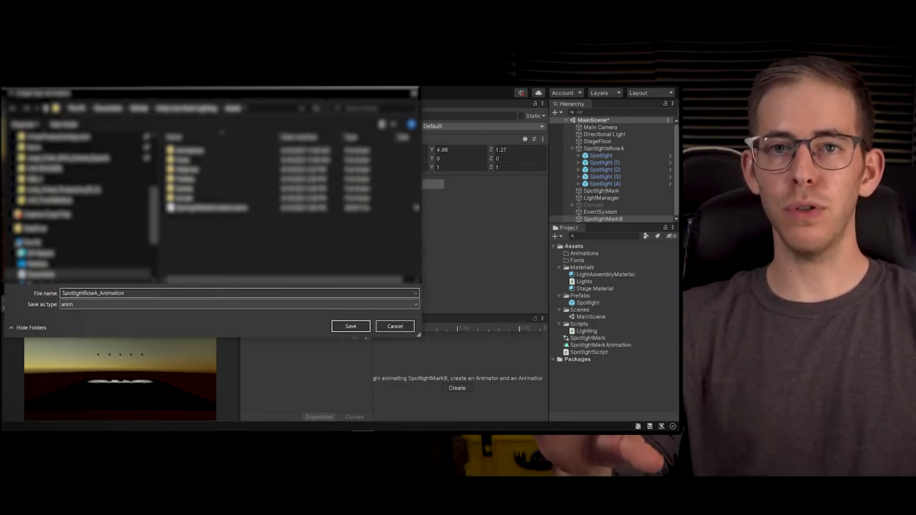
left_click(351, 326)
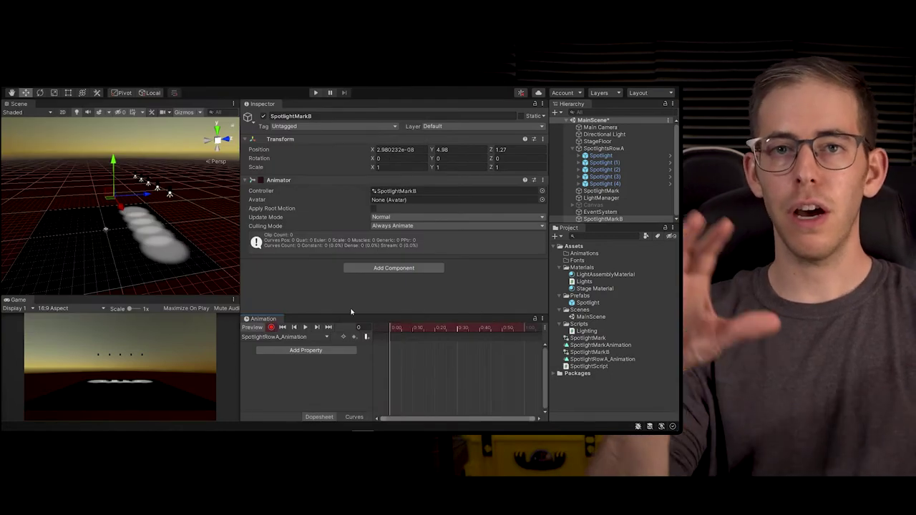
left_click_drag(111, 197, 111, 193)
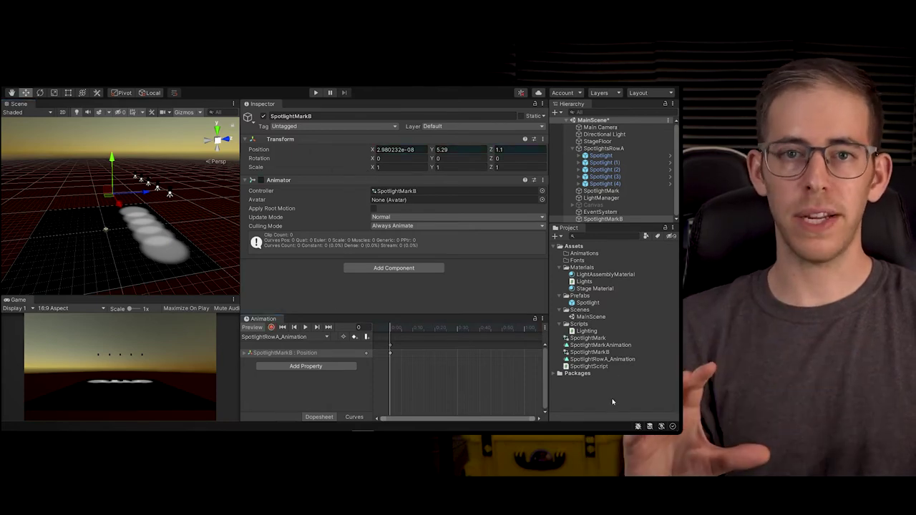
Run the scene to test SpotlightMarkB with its Animator enabled, and stop it.
left_click(315, 93)
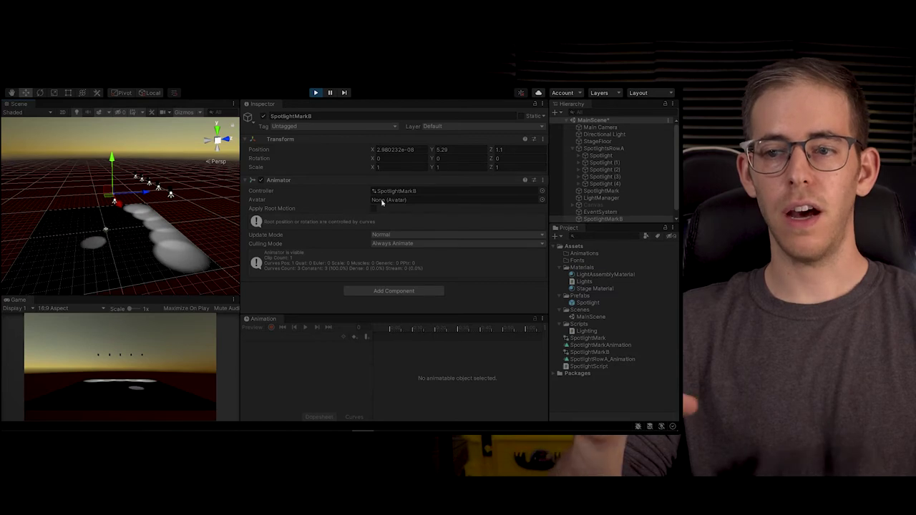
left_click(609, 205)
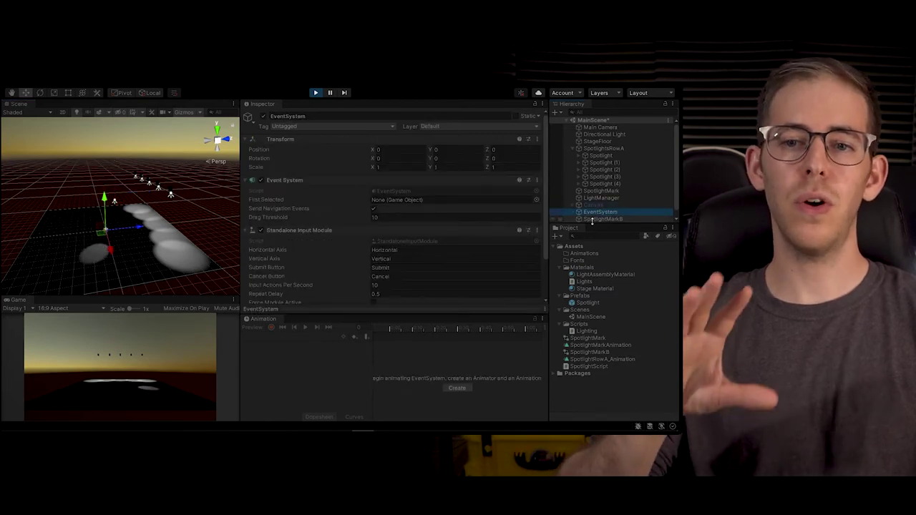
left_click(597, 219)
left_click(316, 92)
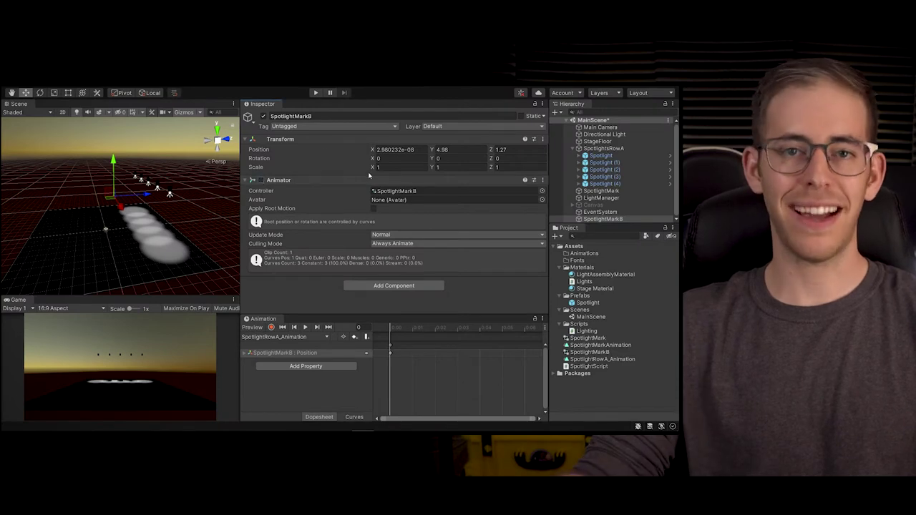
Run the scene with the Animator disabled, move SpotlightMarkB to about Y -18.84, Z 2.06, copy its Transform component, and stop.
left_click(316, 92)
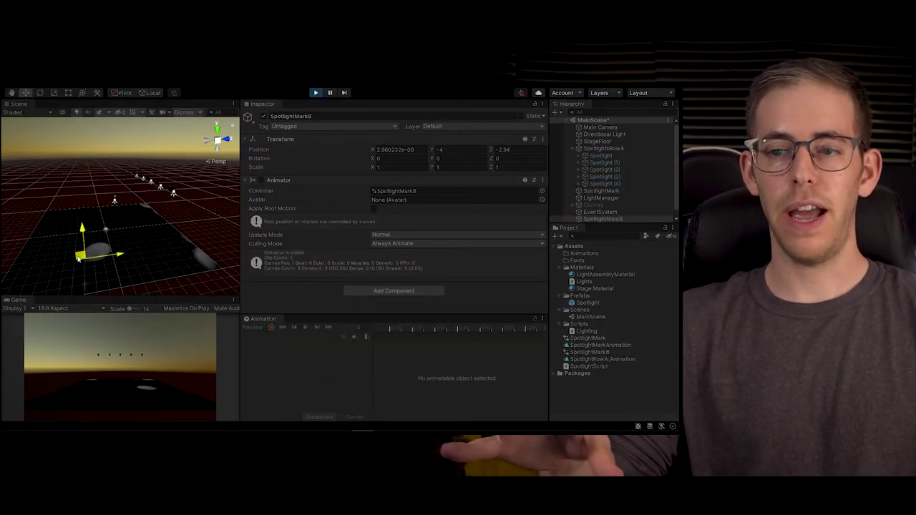
left_click(542, 139)
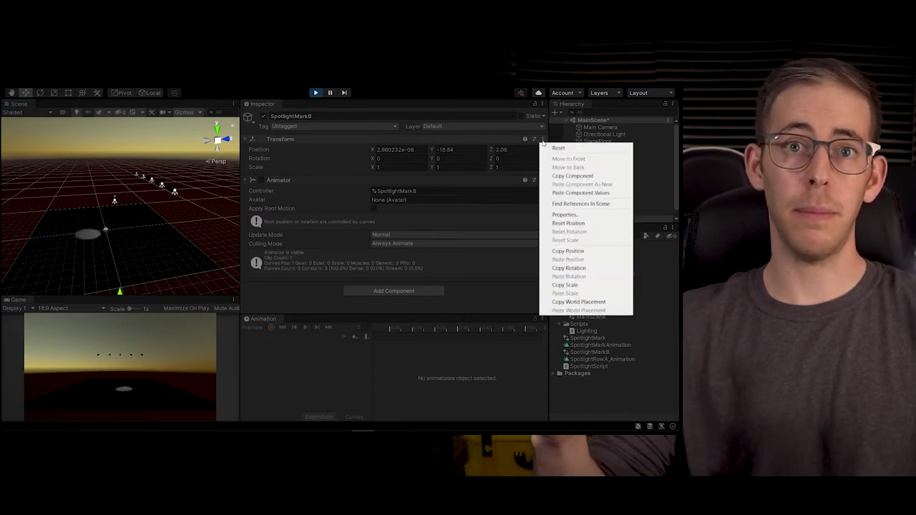
left_click(572, 175)
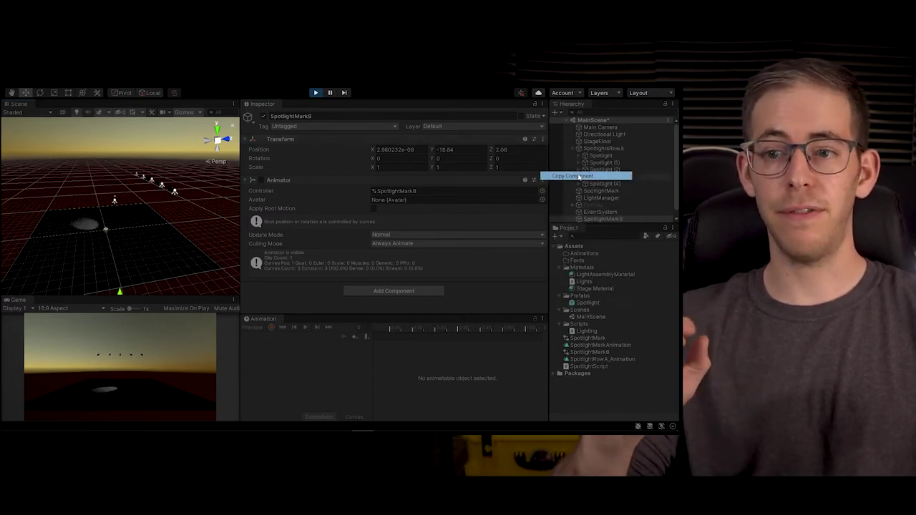
left_click(316, 92)
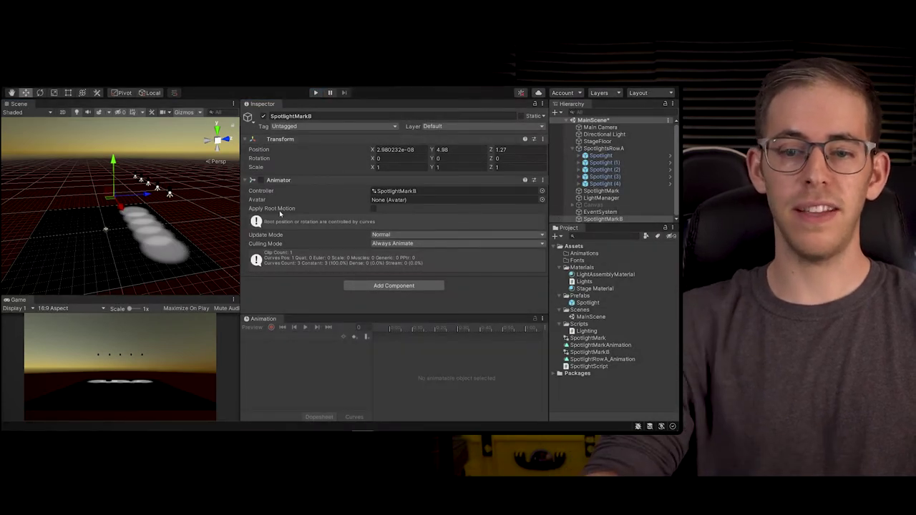
Re-enable SpotlightMarkB's Animator and record a position keyframe at frame 600 using the copied Transform values.
left_click(261, 180)
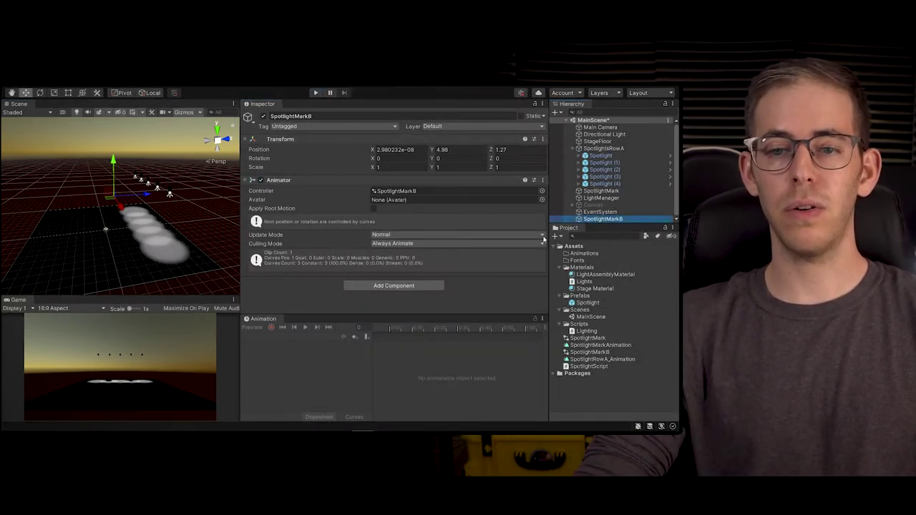
left_click(399, 327)
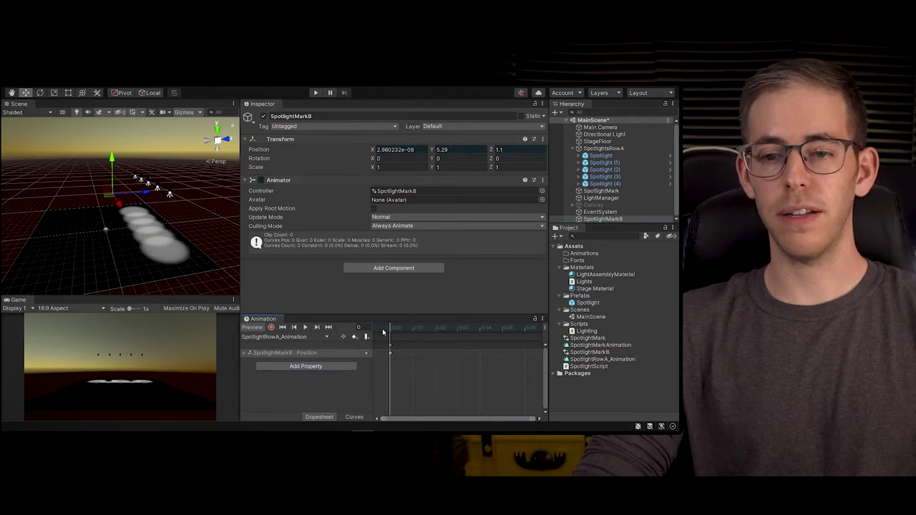
left_click_drag(534, 328, 679, 329)
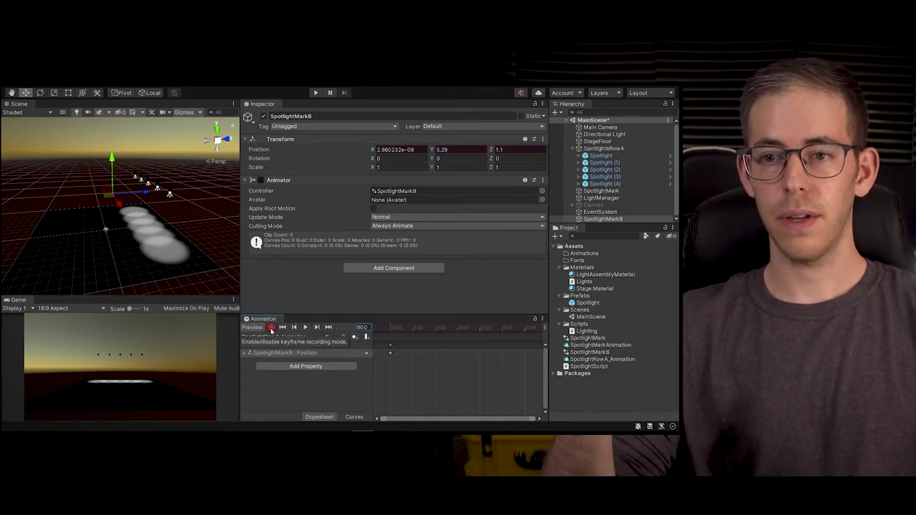
left_click(541, 139)
left_click(580, 193)
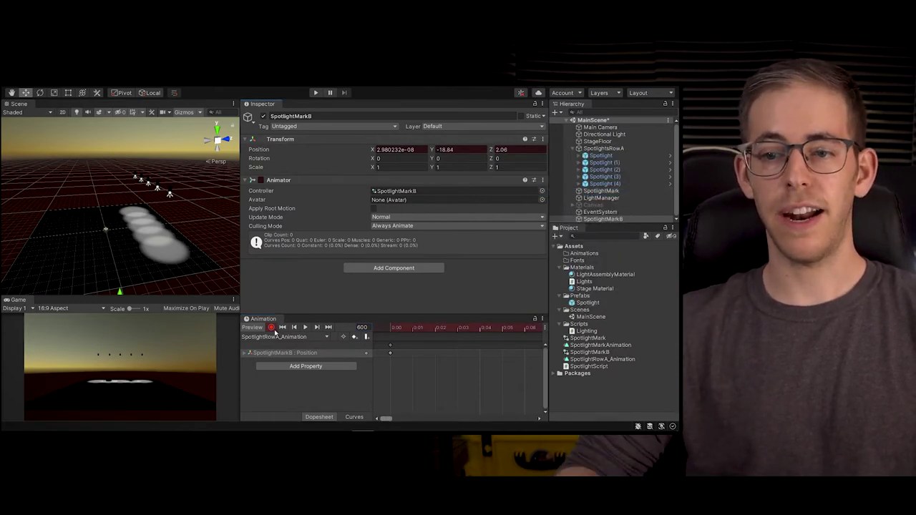
left_click_drag(391, 419, 402, 419)
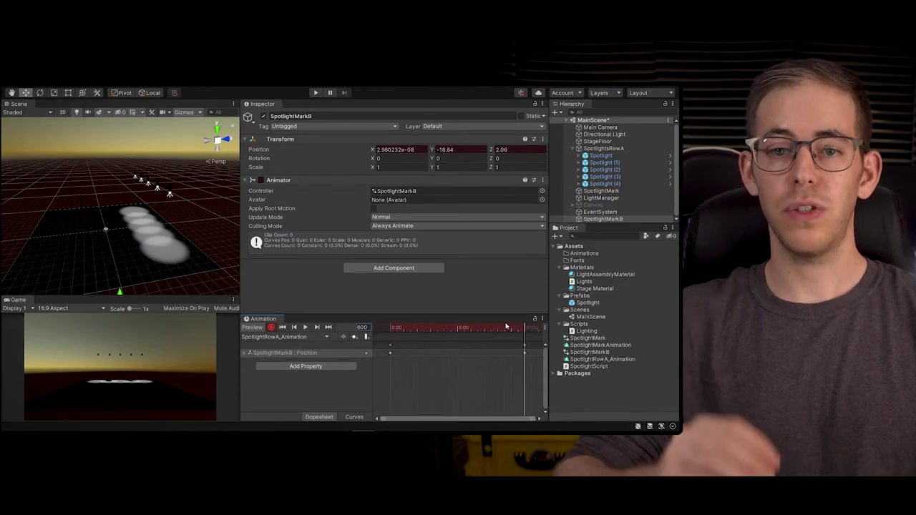
Return the clip to frame 0, end keyframe recording, and run the scene to preview the spotlight sweep.
mouse_move(524, 327)
left_mouse_down()
mouse_move(392, 329)
mouse_move(524, 342)
left_mouse_up()
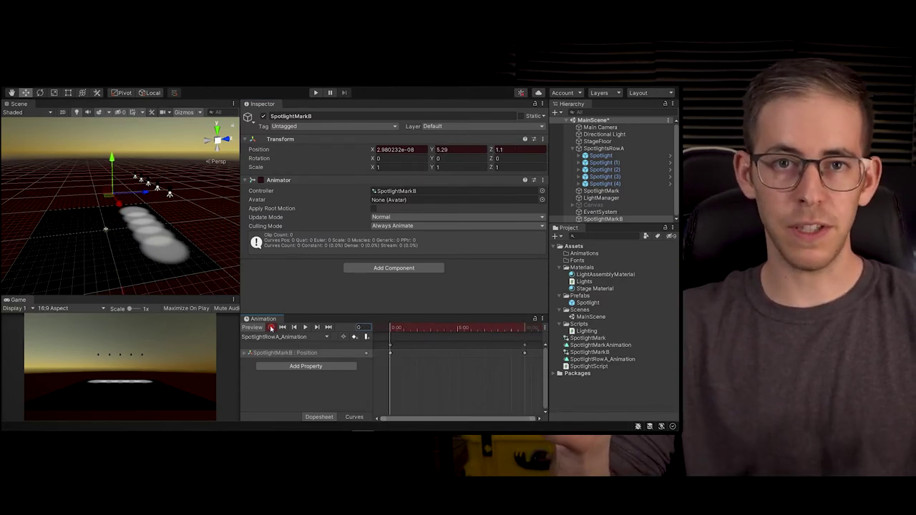
left_click(271, 327)
left_click(316, 93)
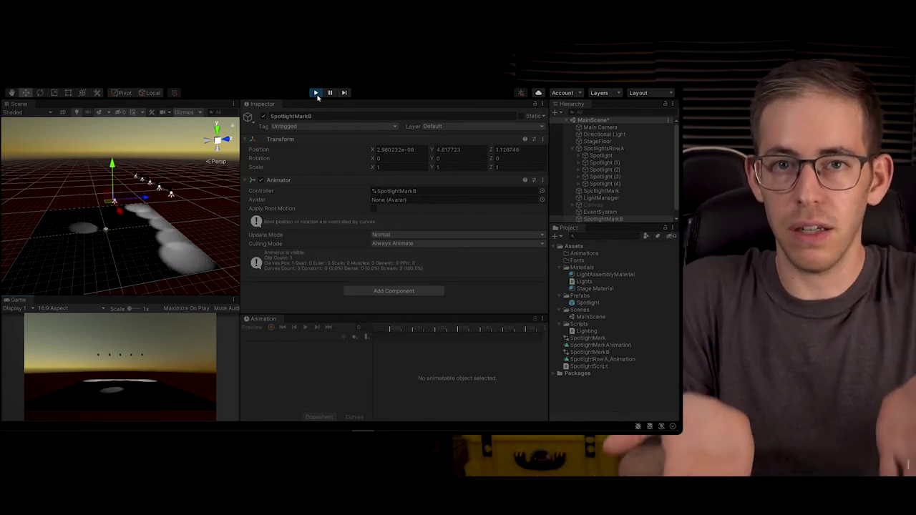
left_click(315, 92)
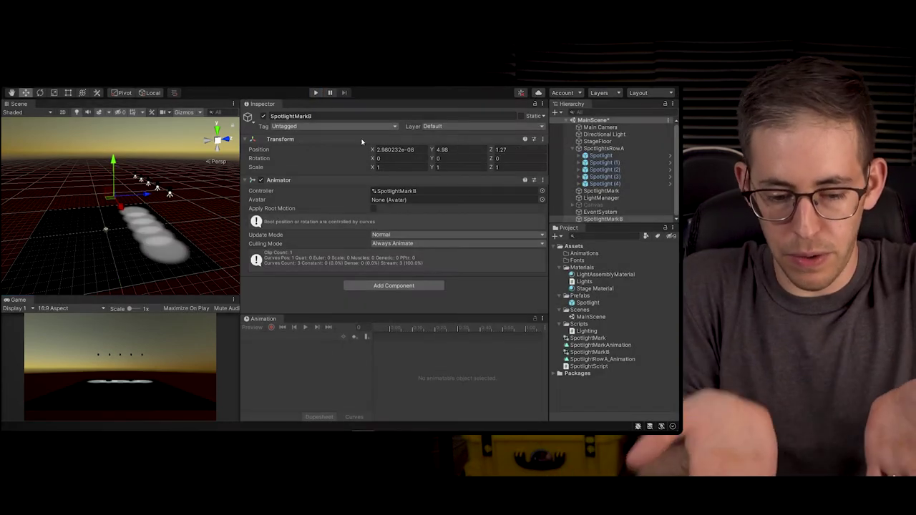
Retime SpotlightRowA_Animation by shifting its position keyframes, leaving the first at 0:00 and the last shortly before the 10-second mark.
left_click(596, 218)
left_click(329, 380)
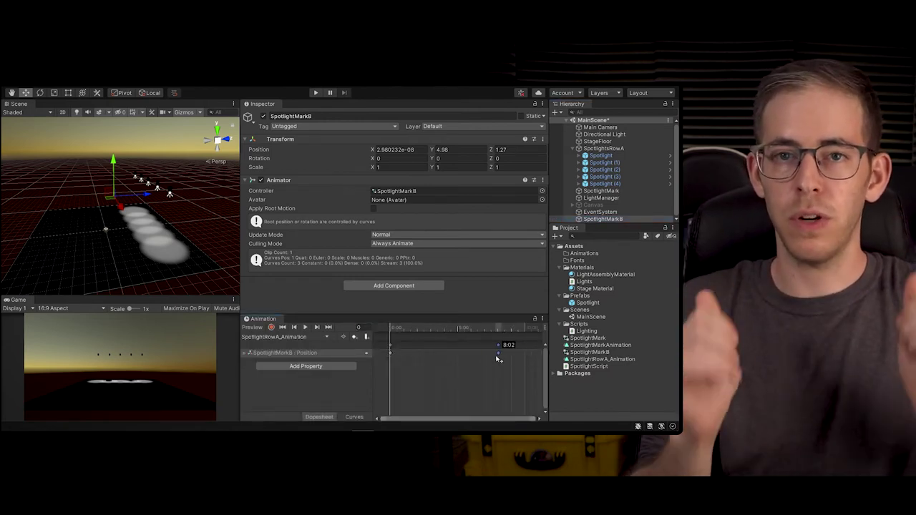
left_click_drag(469, 364, 497, 360)
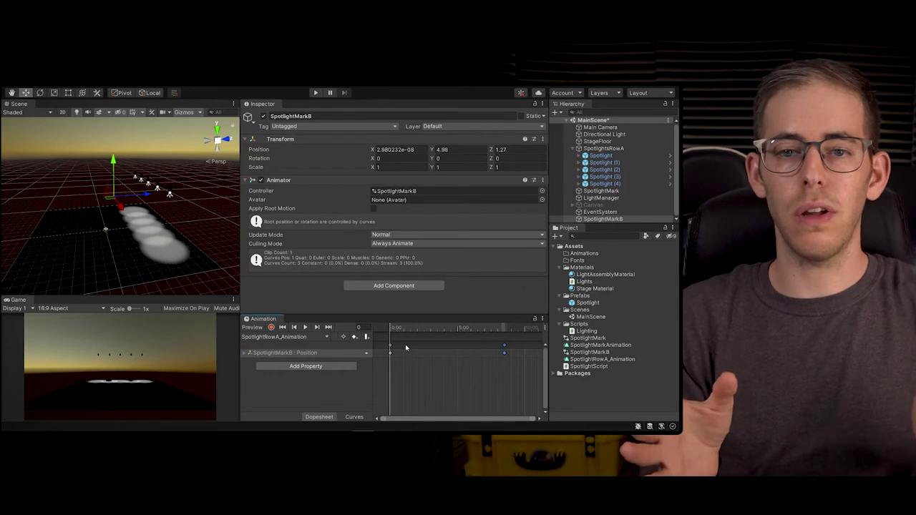
left_click_drag(396, 331, 418, 331)
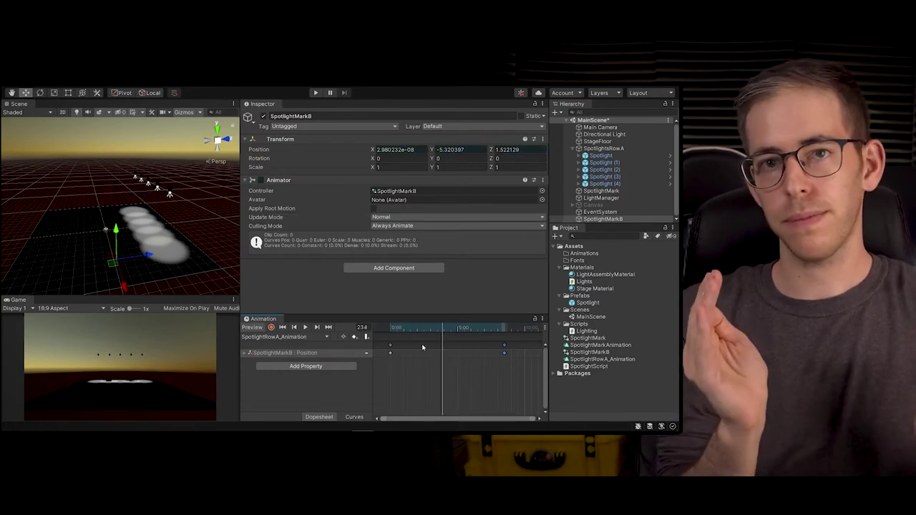
left_click_drag(475, 355, 474, 355)
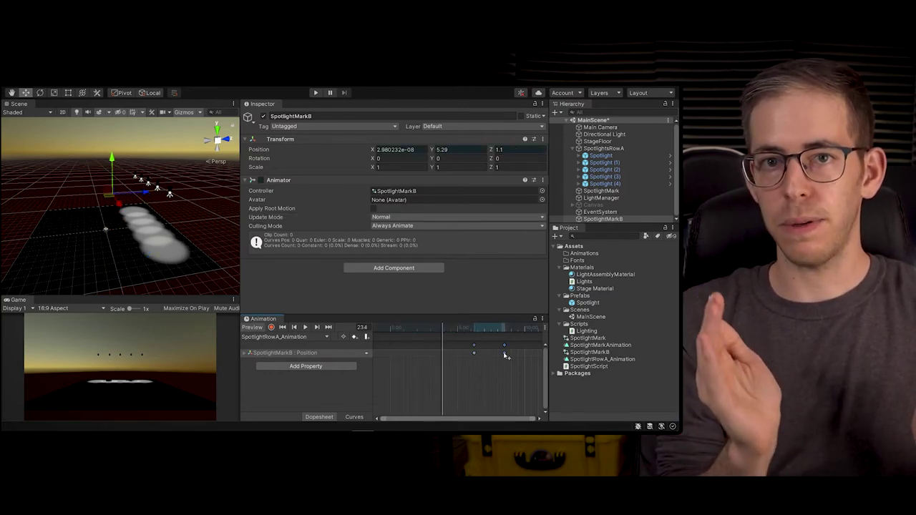
left_click_drag(391, 357, 392, 357)
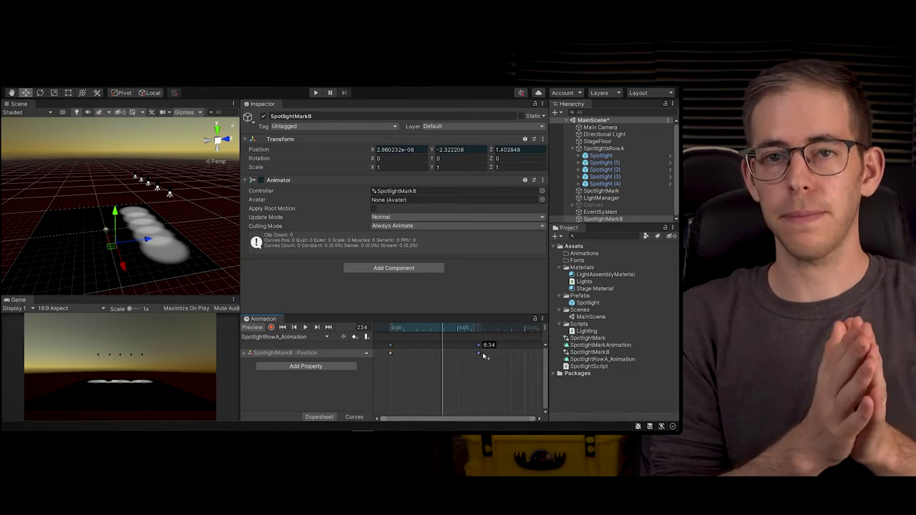
left_click_drag(484, 355, 516, 355)
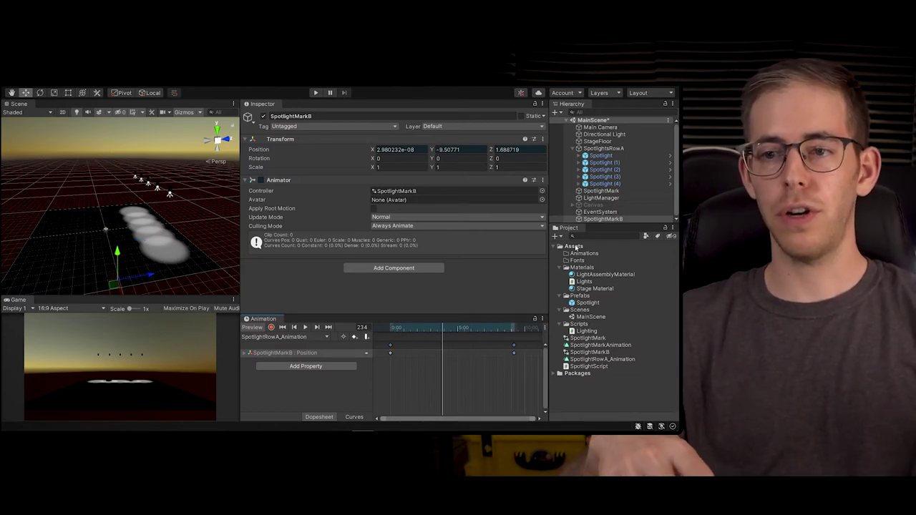
Re-enable SpotlightMarkB's Animator, and with the Canvas active, enlarge the Game view so its buttons fit.
left_click(261, 180)
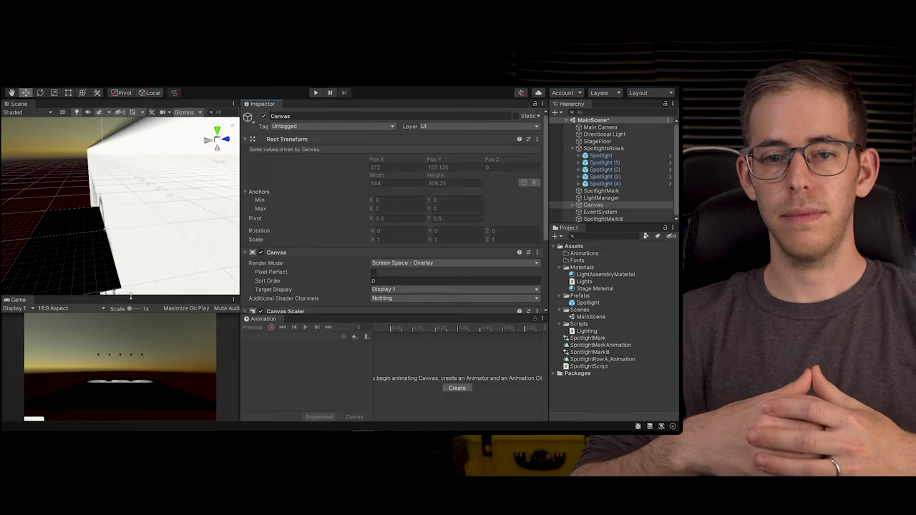
left_click_drag(130, 296, 130, 236)
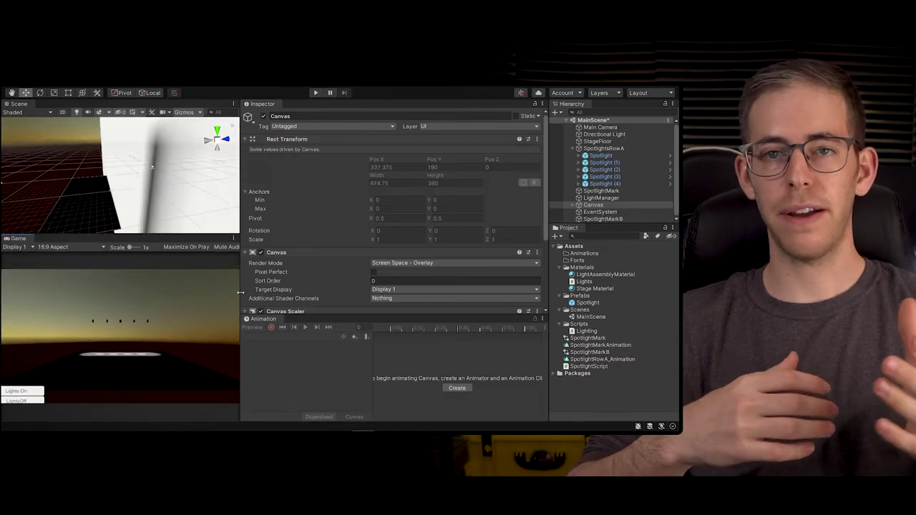
left_click_drag(240, 294, 292, 294)
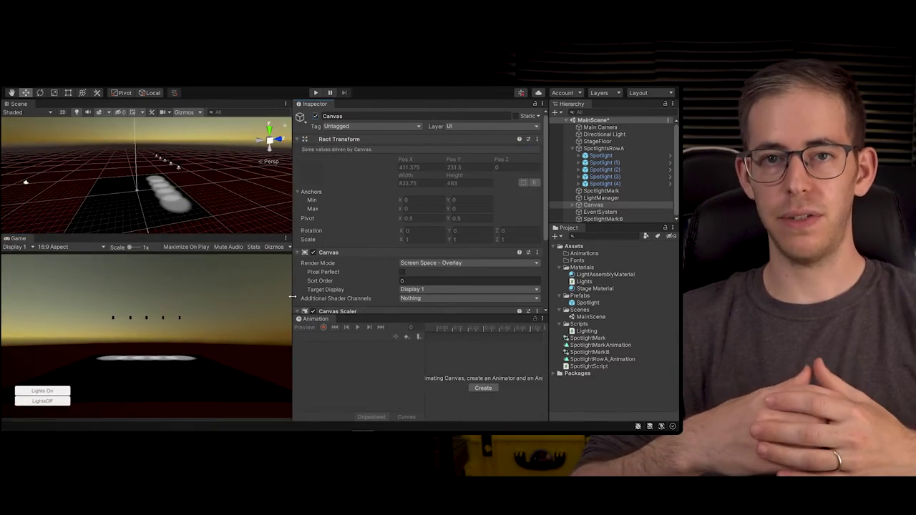
Expand the Canvas in the scene hierarchy and add a new UI Button under it.
left_click(577, 206)
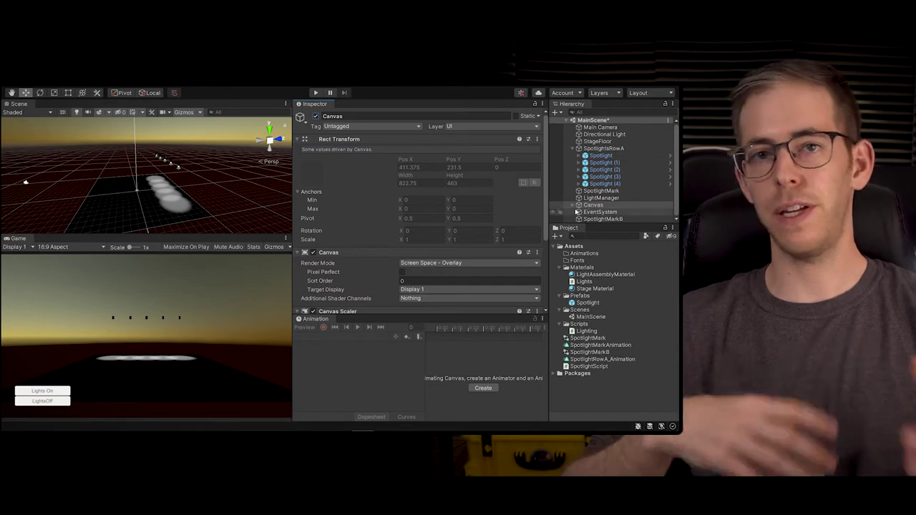
scroll(601, 178, "down", 1)
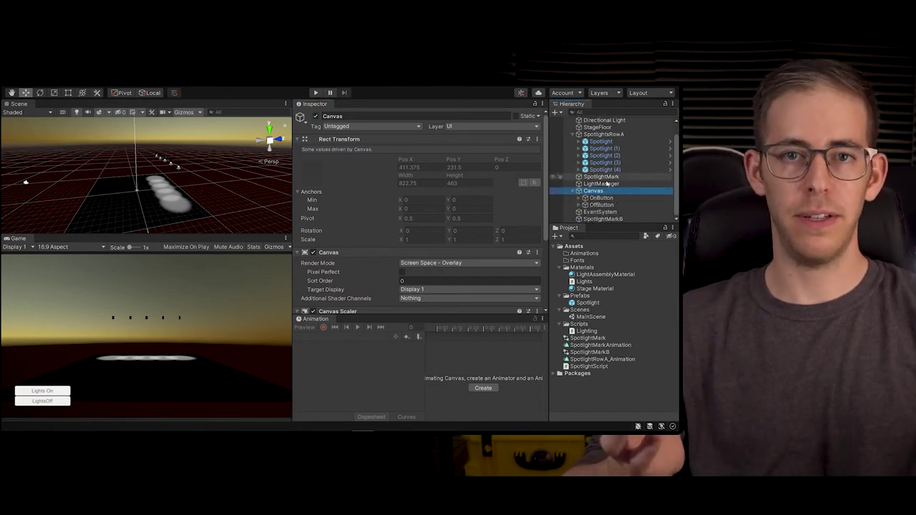
right_click(591, 193)
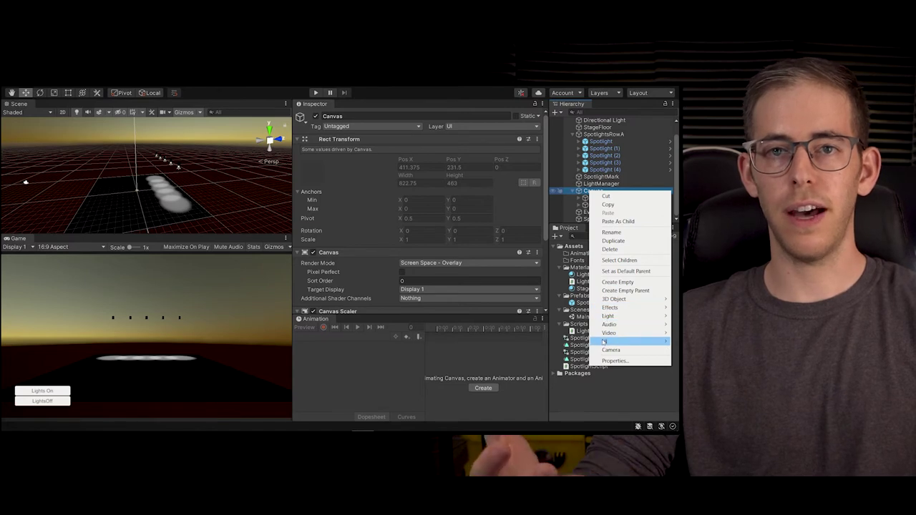
mouse_move(591, 341)
left_click(543, 241)
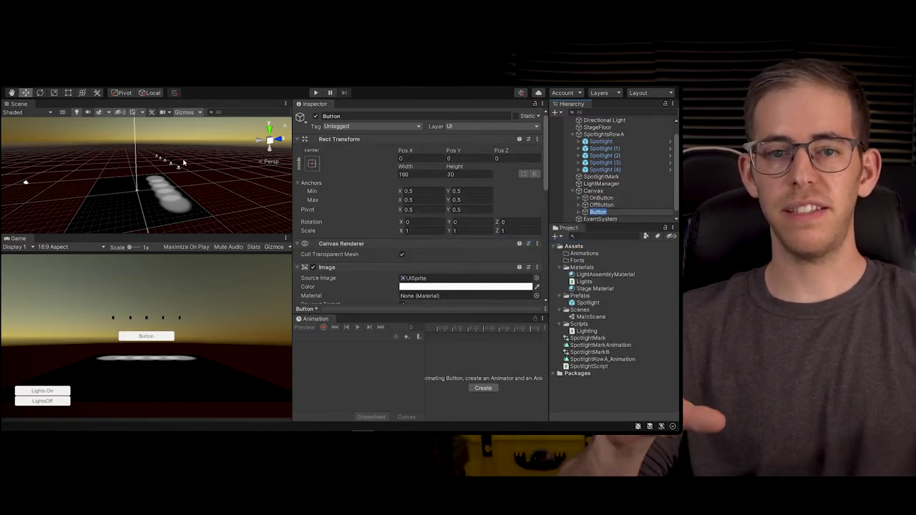
In the 2D scene view, move the new button beside the existing light buttons, at about X -100, Y -195.
left_click(62, 113)
scroll(78, 207, "down", 15)
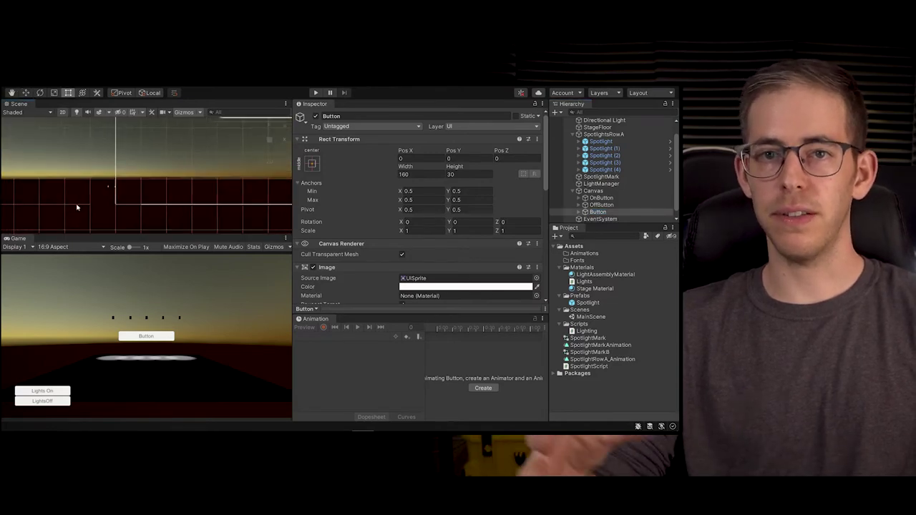
scroll(53, 209, "down", 1)
key("w")
left_click_drag(195, 143, 169, 193)
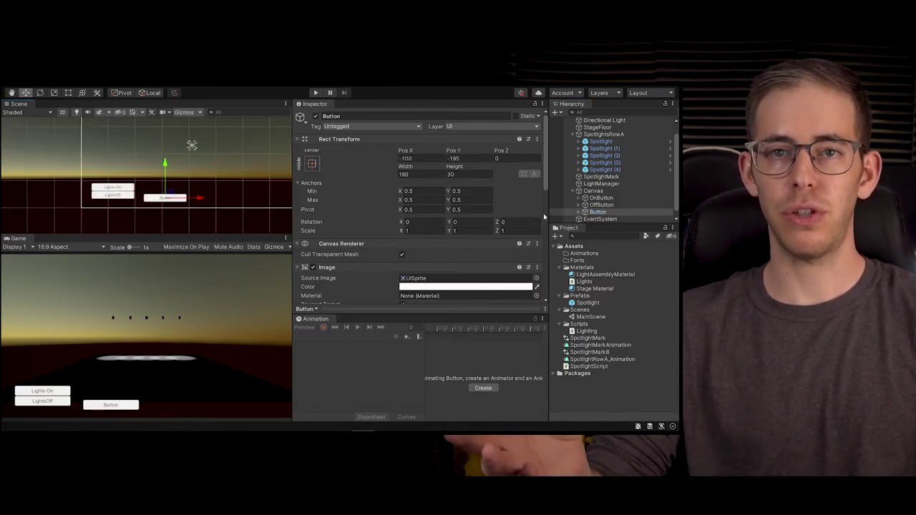
Set the new button's label text to "Lights Down" and rename the button object LightsDownButton.
left_click(578, 211)
left_click(595, 219)
left_click(364, 287)
type("Lights Down")
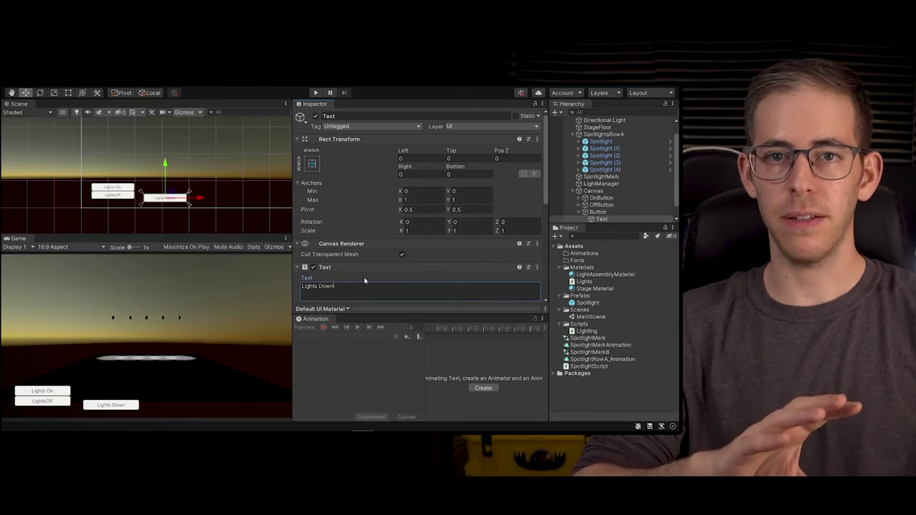
left_click(597, 213)
key("F2")
type("LightsDownButton")
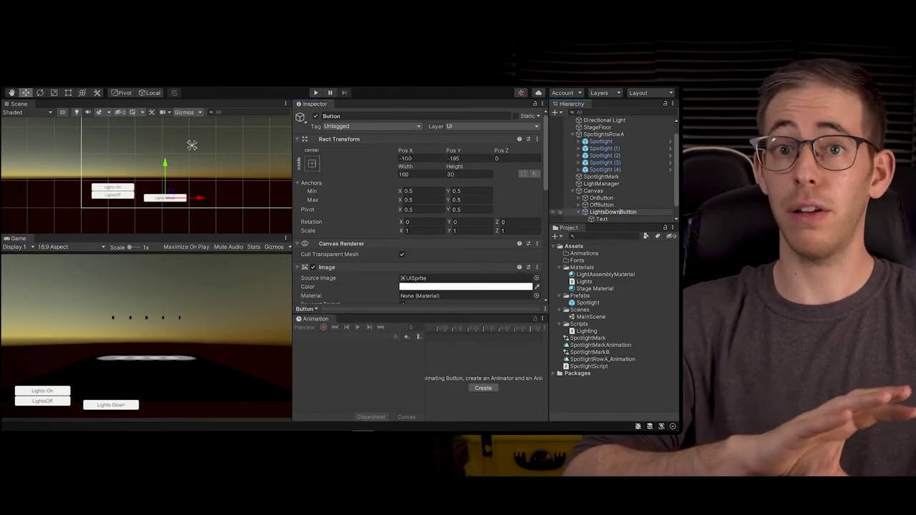
key("Return")
Duplicate LightsDownButton as LightsUpButton with the label text "Lights Up", placed above the Lights Down button.
right_click(597, 212)
left_click(615, 259)
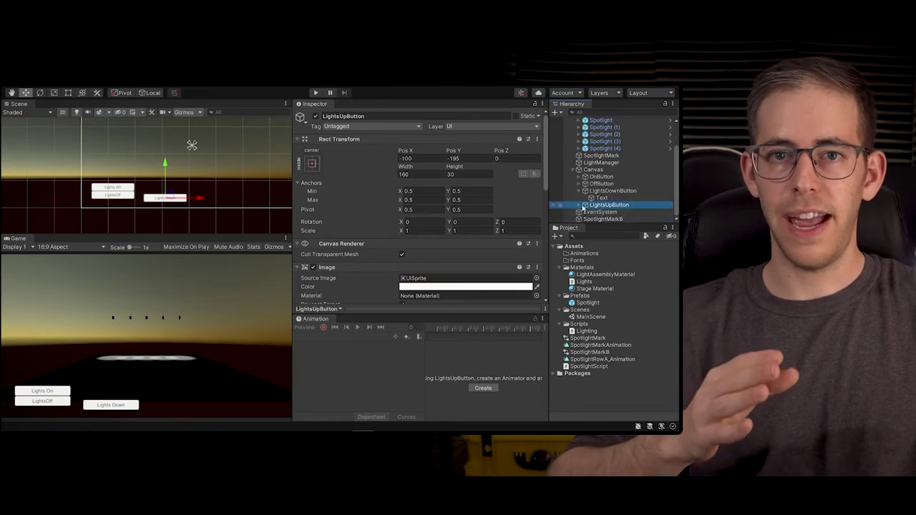
left_click(601, 212)
left_click(357, 286)
type("Lights Up")
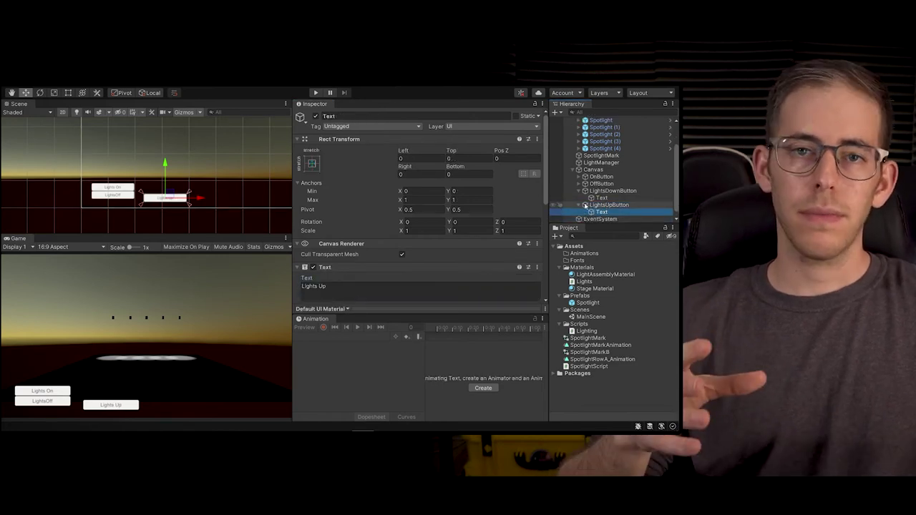
left_click(581, 205)
left_click(607, 206)
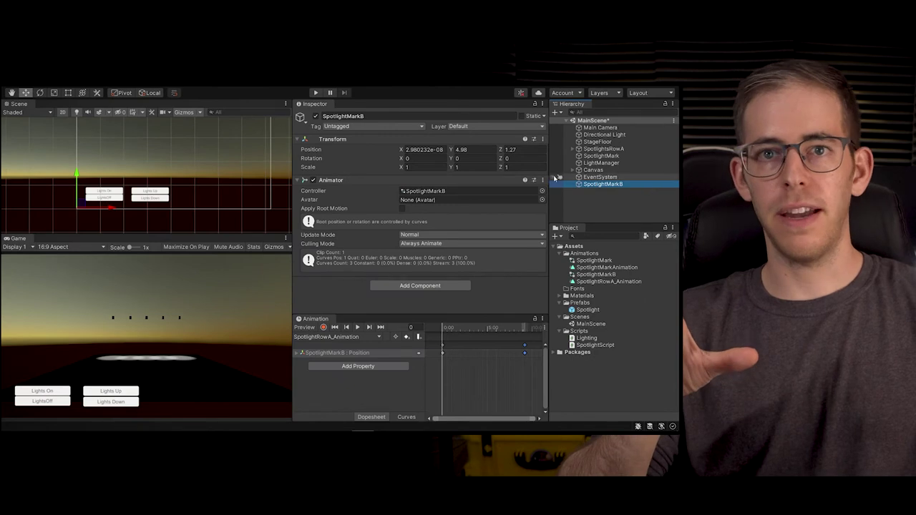
Open SpotlightMarkB's Animator Controller in an enlarged graph view and move the SpotlightRowA_Animation state clear of the Any State node.
double_click(422, 191)
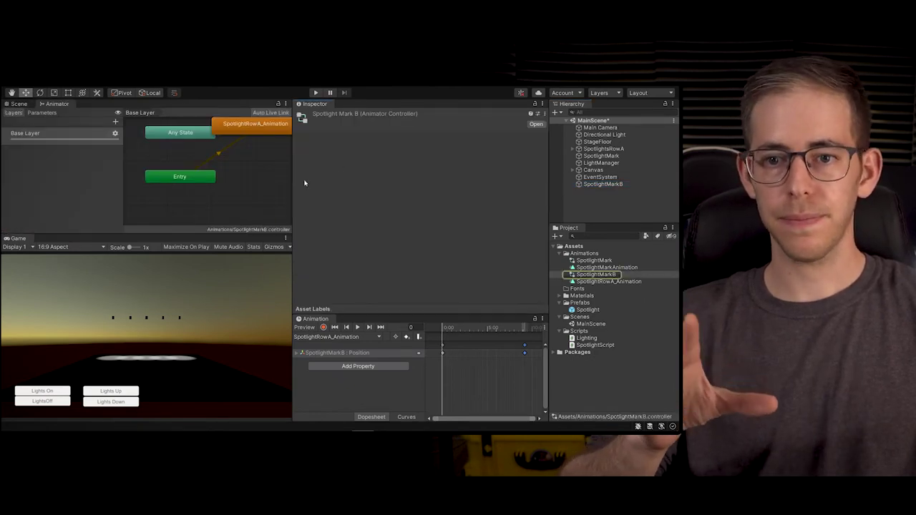
left_click_drag(293, 188, 394, 195)
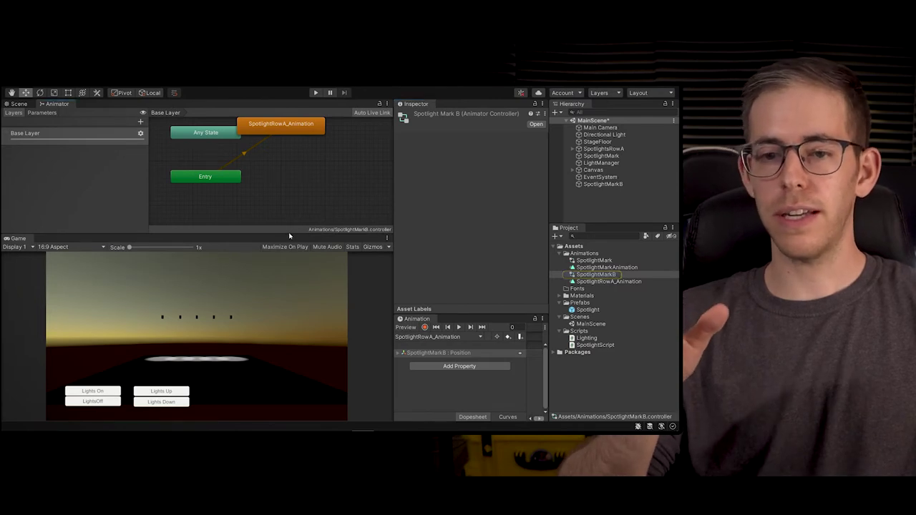
left_click_drag(259, 237, 218, 312)
scroll(196, 226, "down", 5)
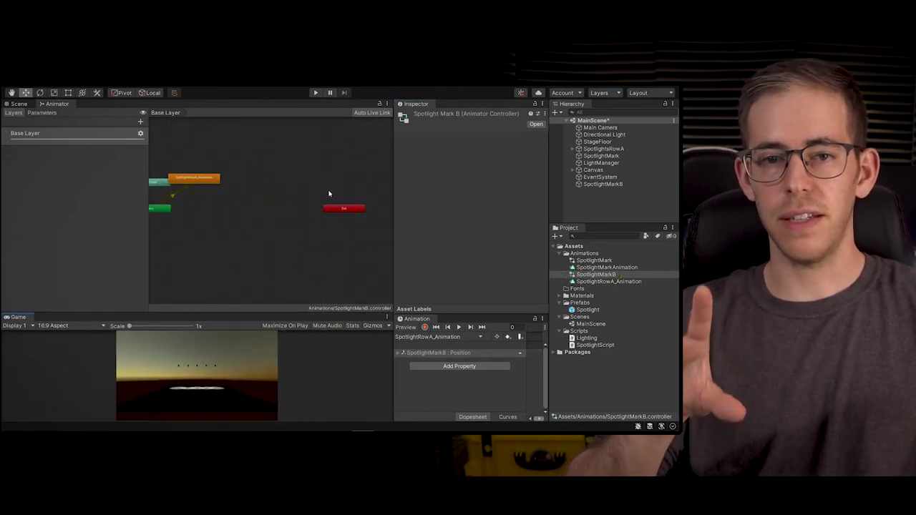
left_click_drag(213, 184, 268, 187)
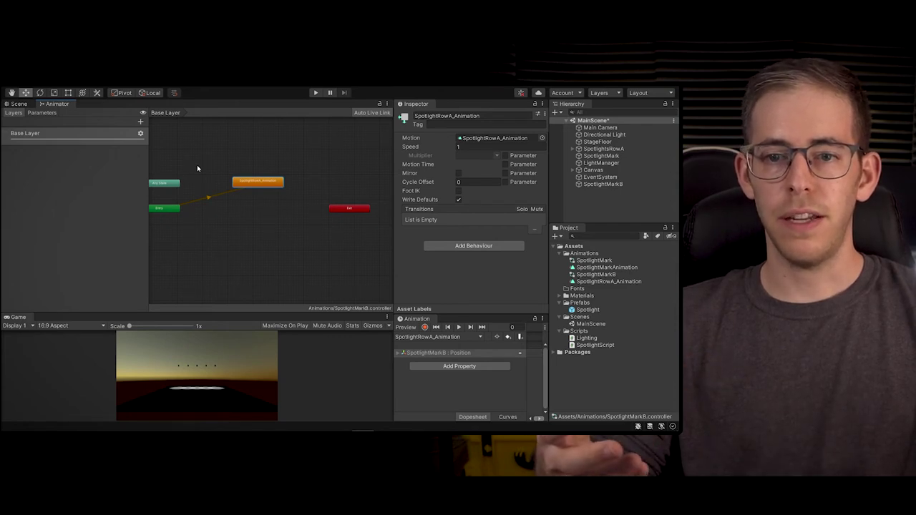
Add an empty state to the SpotlightMarkB controller as the layer default state and run the scene to test it.
right_click(197, 167)
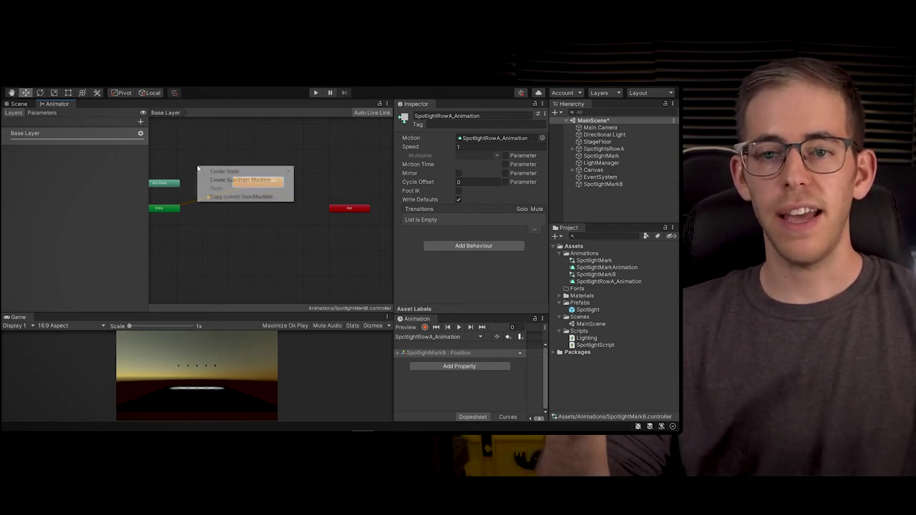
mouse_move(232, 173)
left_click(311, 172)
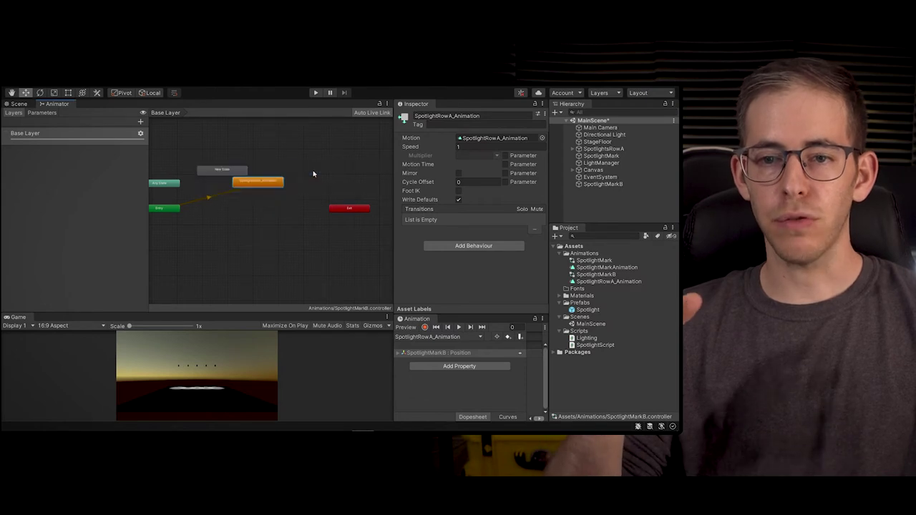
left_click_drag(227, 170, 254, 164)
right_click(256, 164)
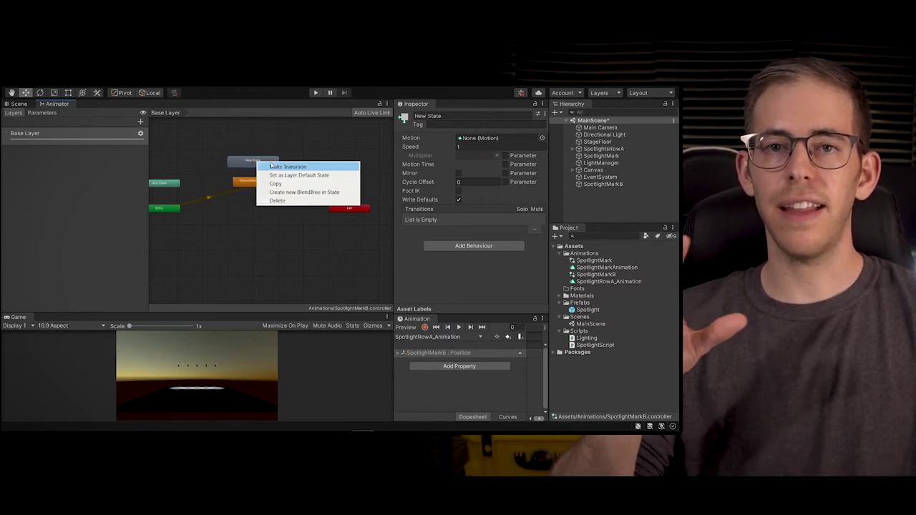
left_click(341, 177)
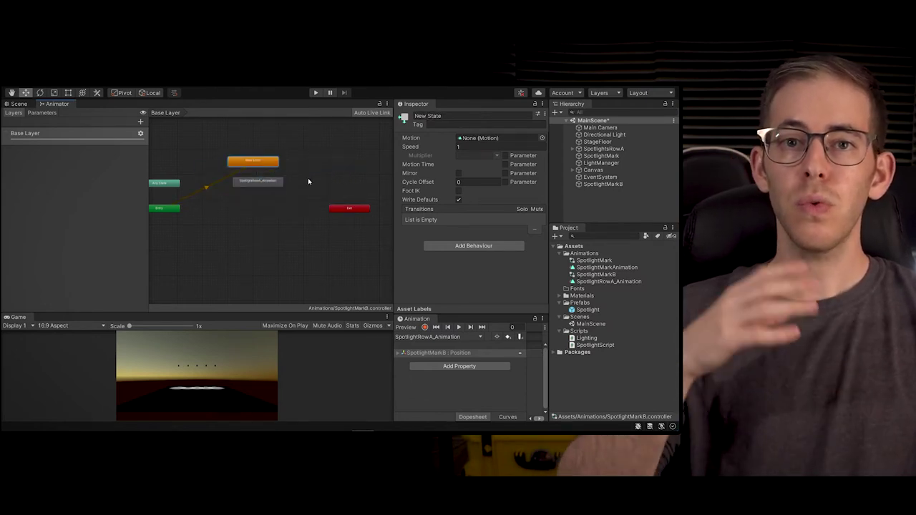
left_click(315, 93)
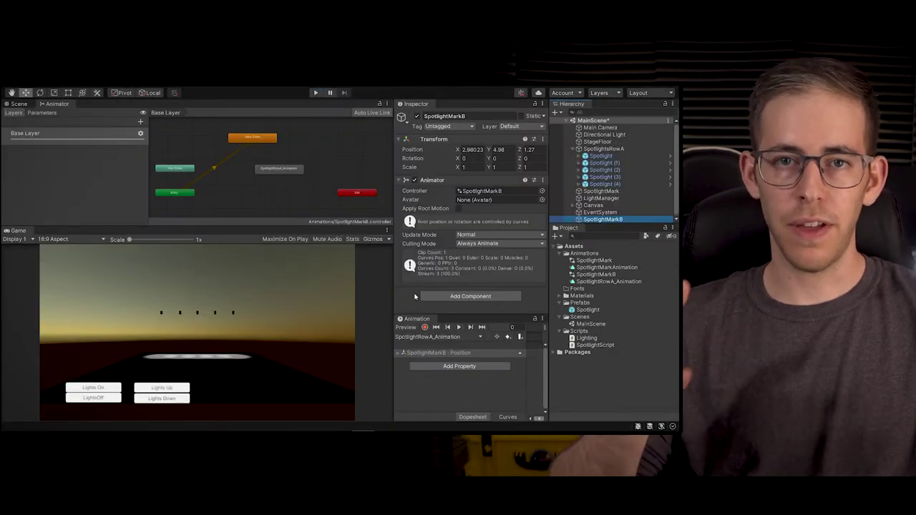
Add a new script component named AnimationController to SpotlightMarkB.
left_click(484, 297)
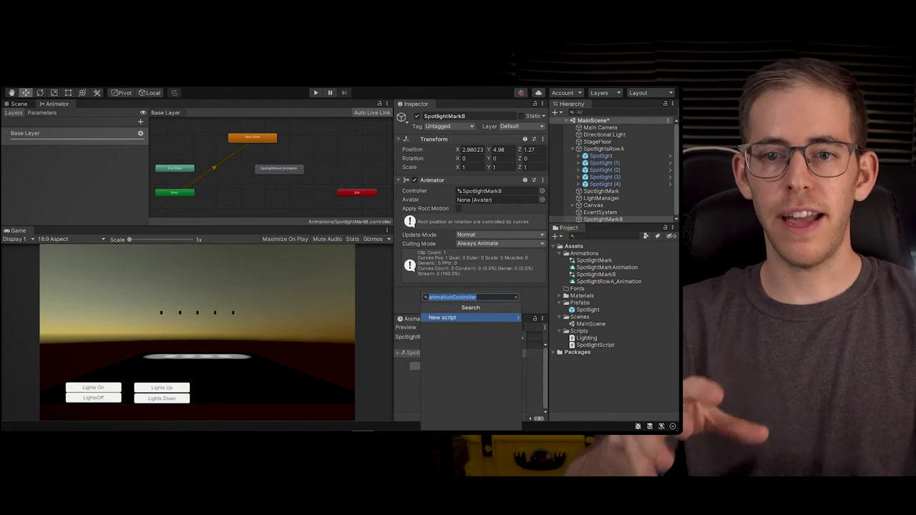
key("BackSpace")
type("An")
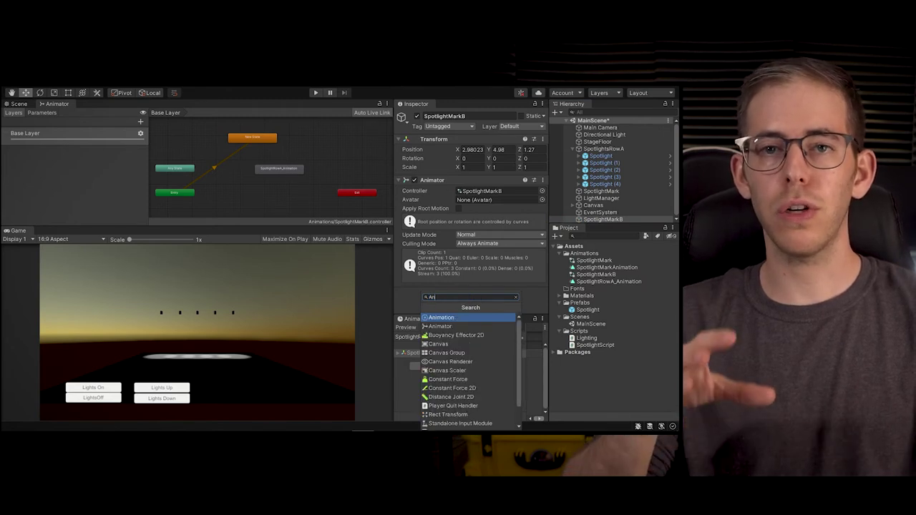
type("imationController")
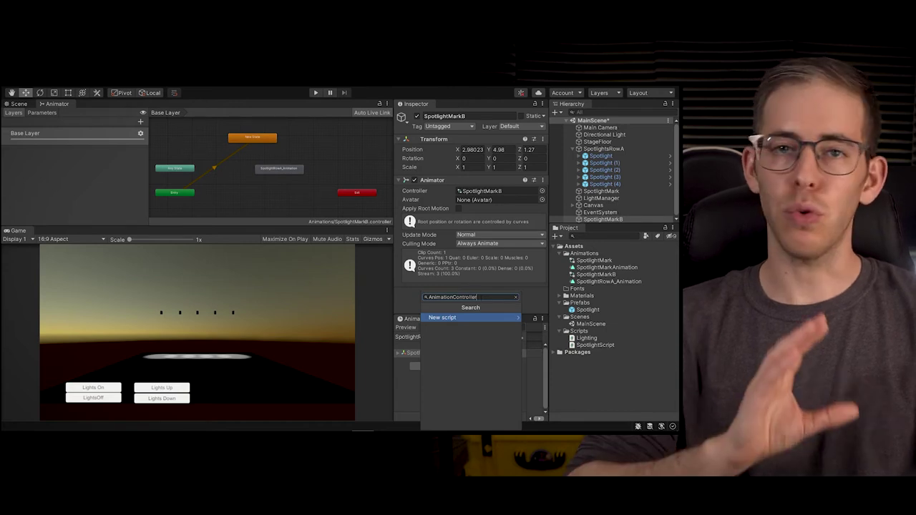
key("Return")
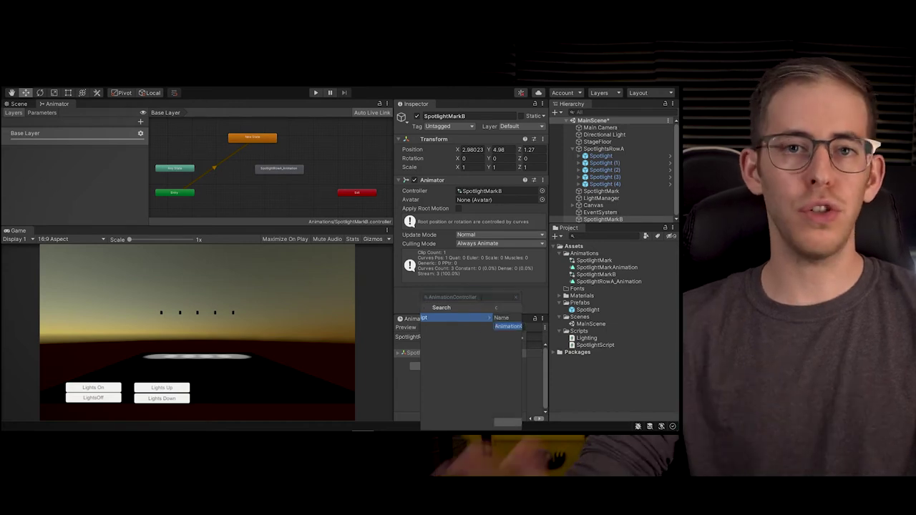
key("Return")
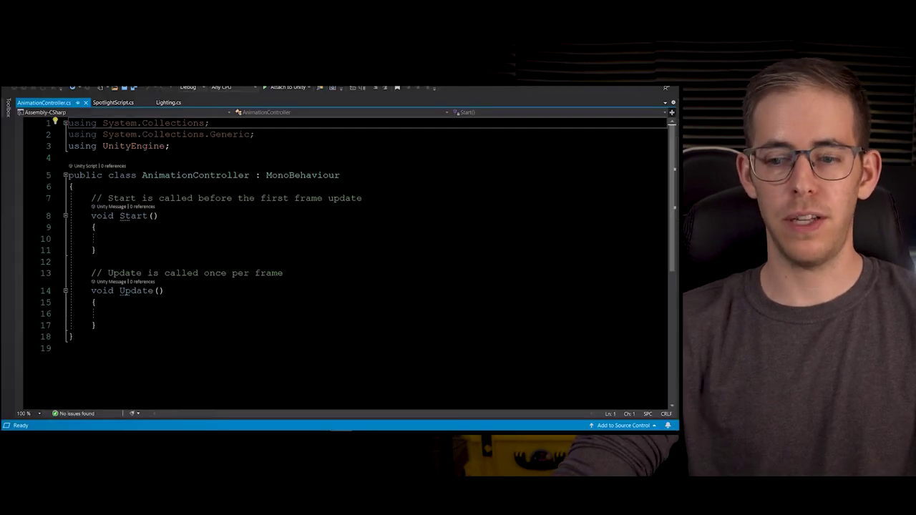
In Visual Studio, declare "public Animator anim;" at the top of the AnimationController class, above the Start comment.
left_click(91, 197)
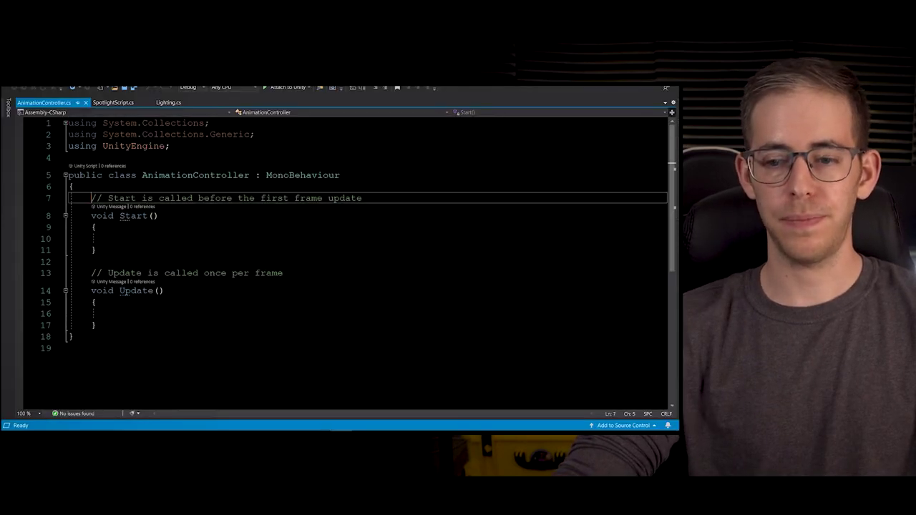
key("Return")
key("Return")
left_click(91, 197)
type("p")
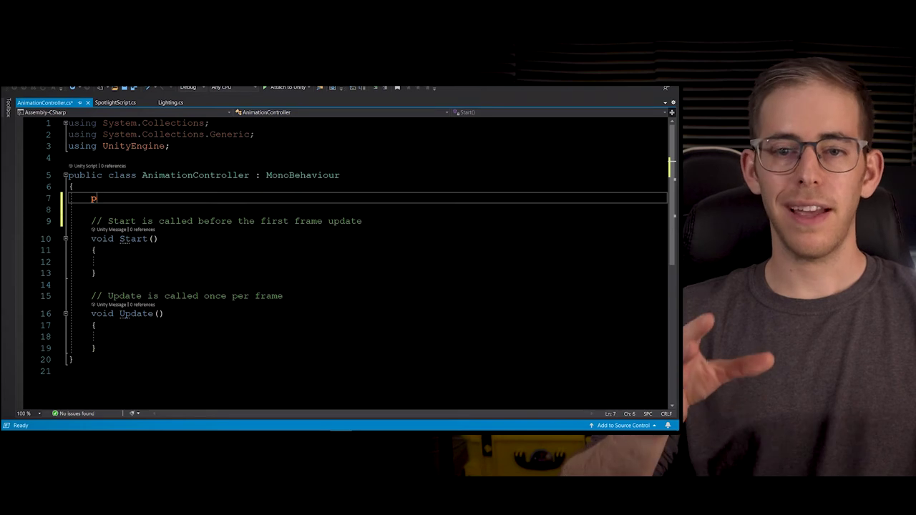
type("ublic animat")
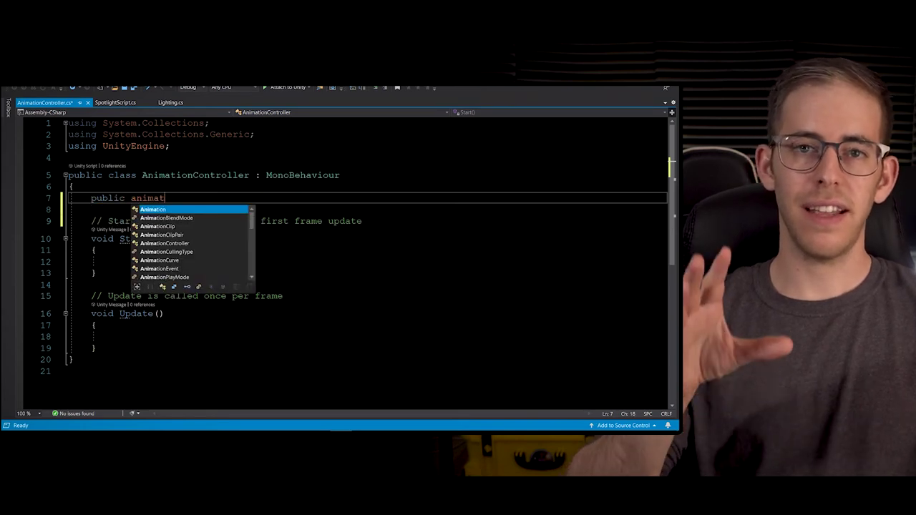
type("or ")
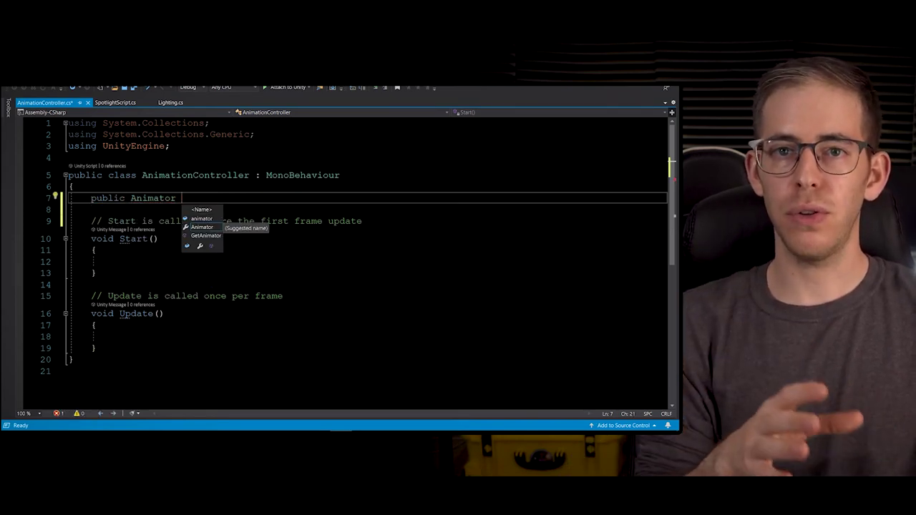
type("anim;")
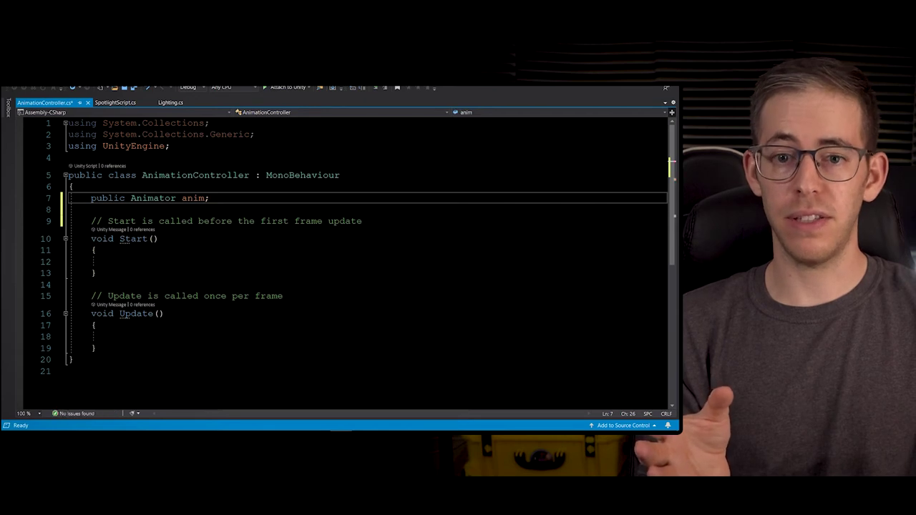
In the Start method, assign the Animator component with "anim = GetComponent<Animator>();".
left_click(114, 261)
type("ani")
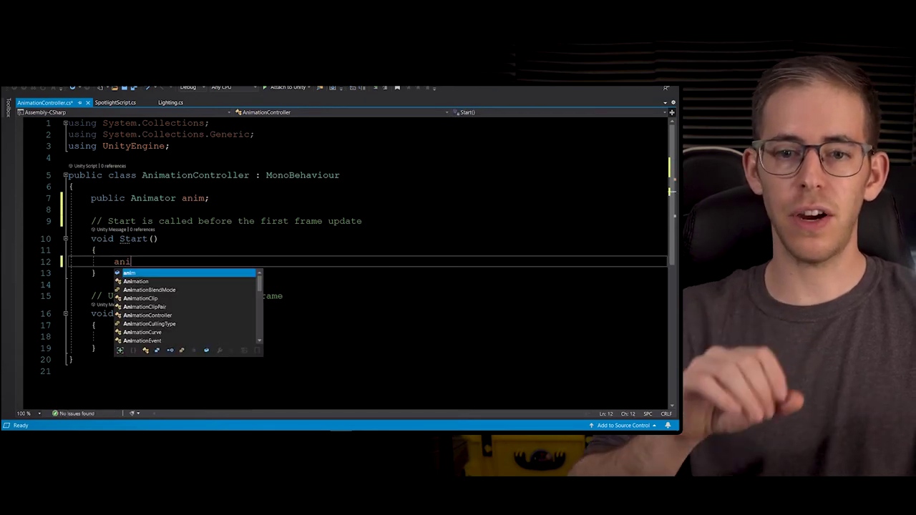
type("m = ")
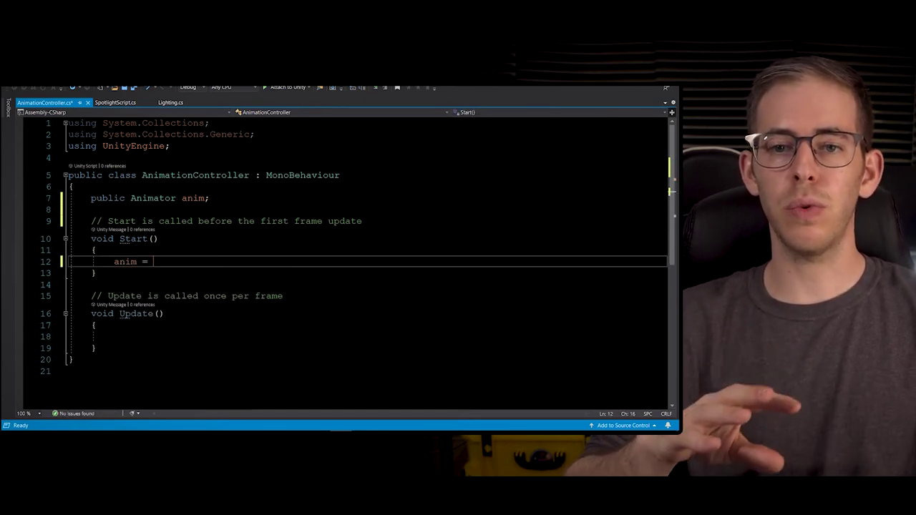
type("getc")
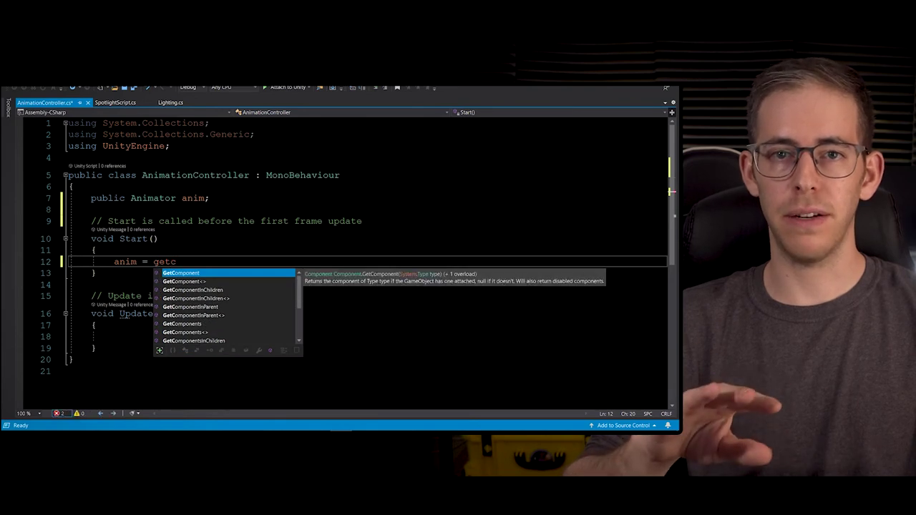
key("Tab")
type("<")
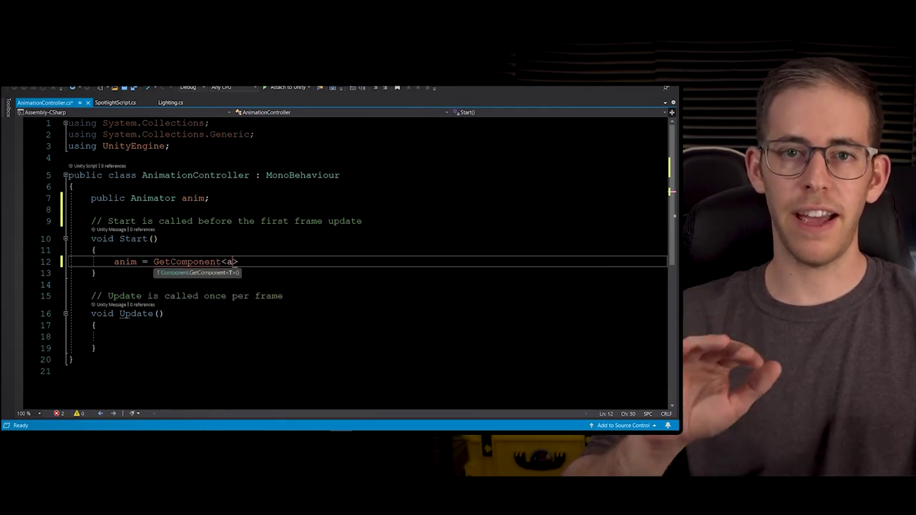
type("animator")
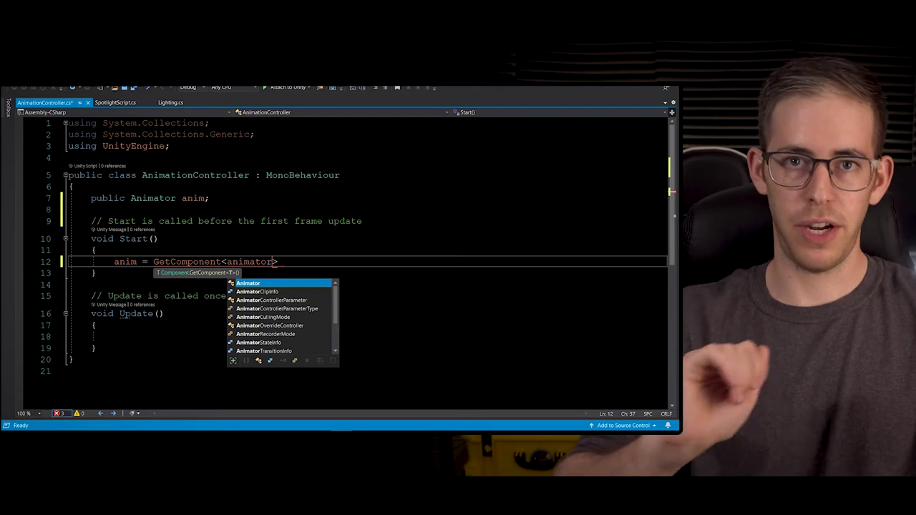
key("Tab")
type(">();")
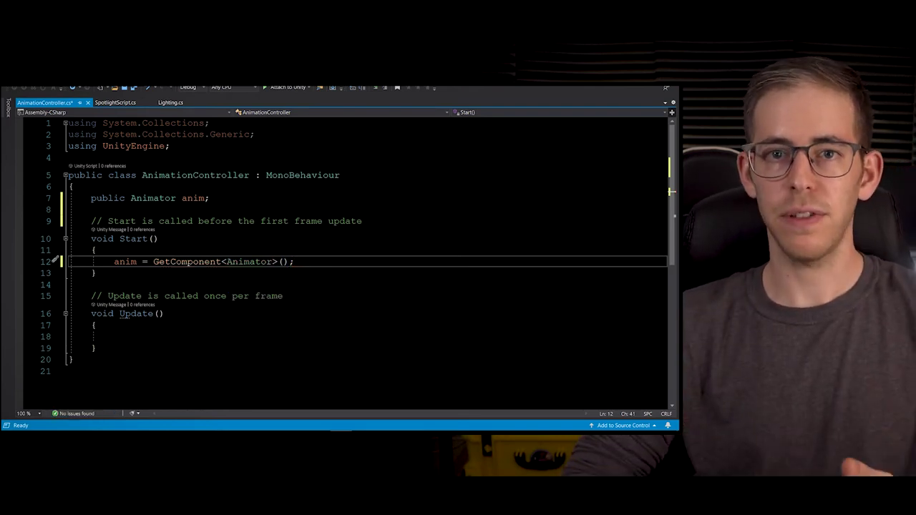
Below the Update method, add the comment "// On Click" and begin the method declaration "public void LightsDownClicked".
type("/")
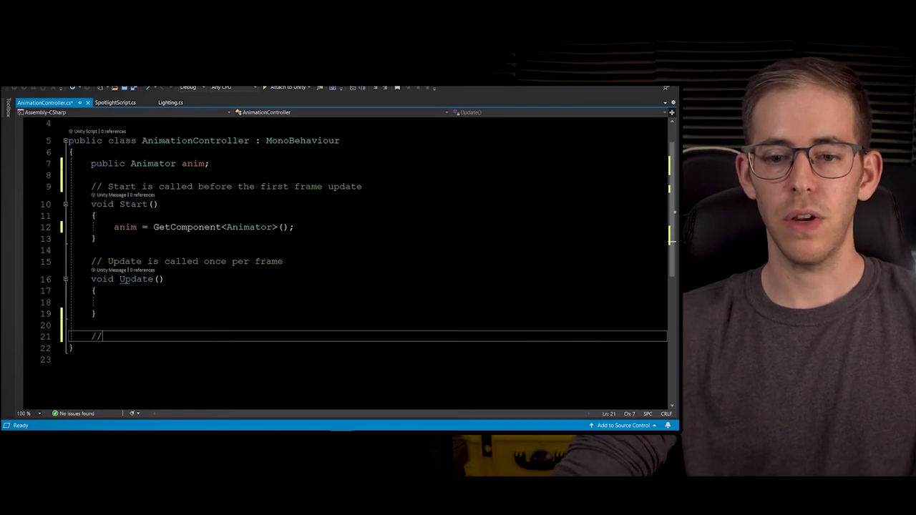
type("/ On Cl")
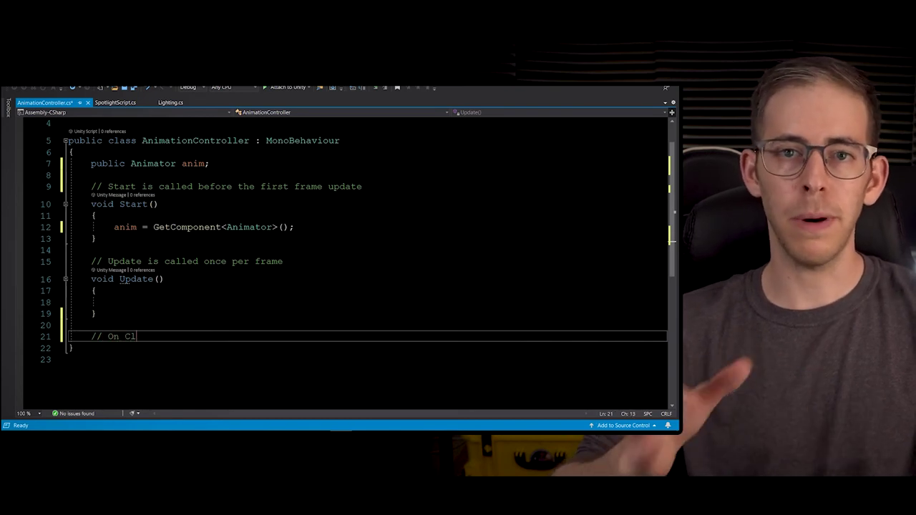
type("ick")
key("Return")
type("publi")
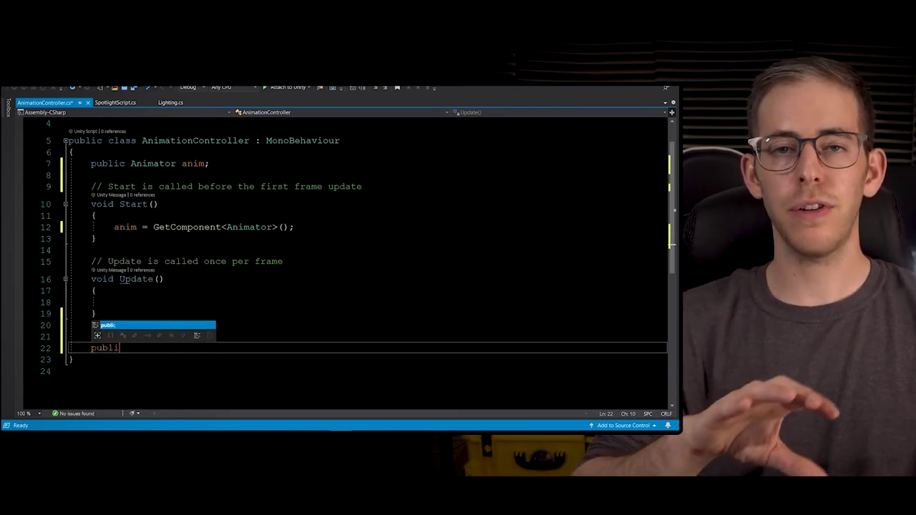
type("c void ")
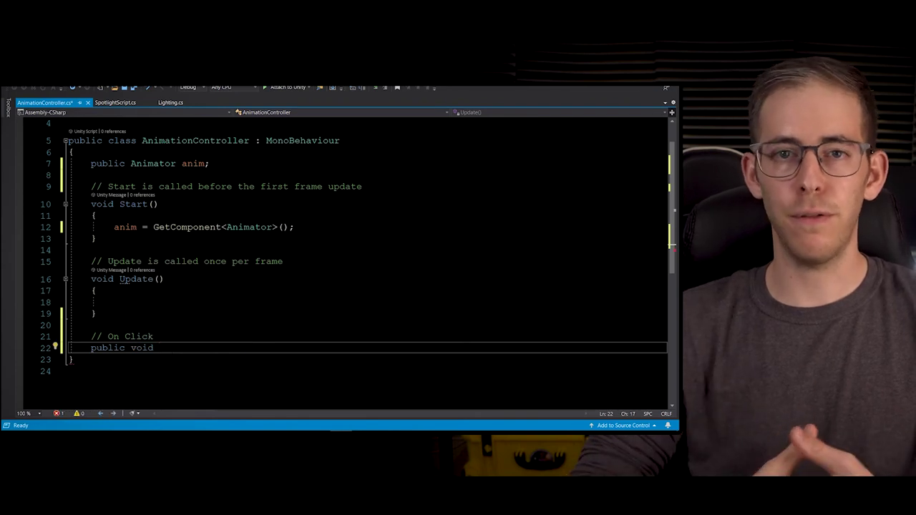
type("Lights")
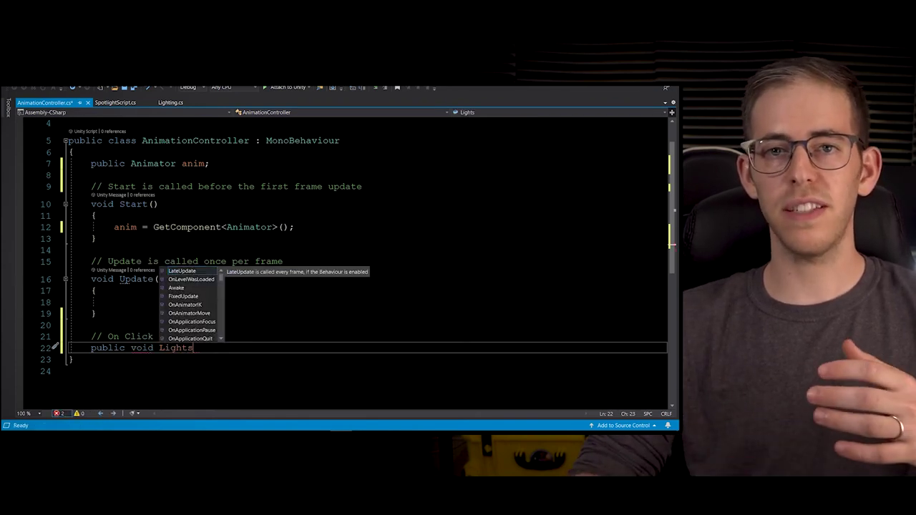
type("DownClicked")
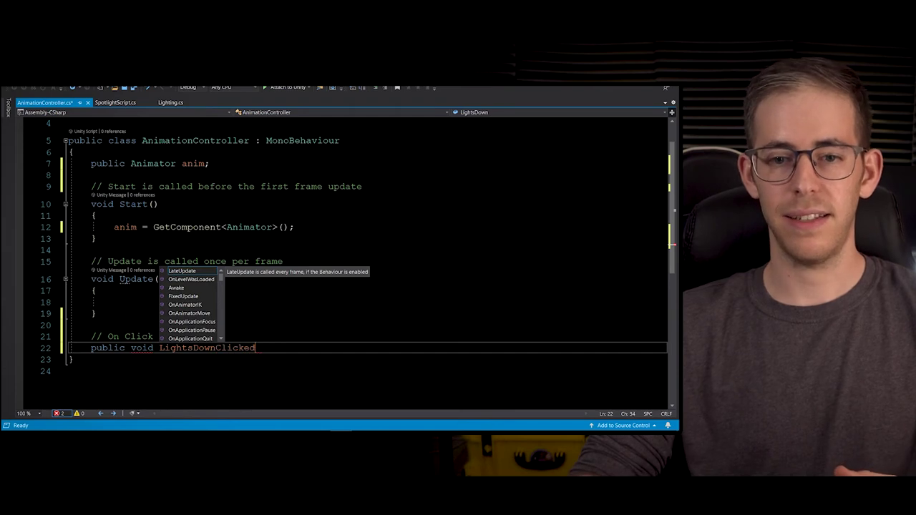
key("Escape")
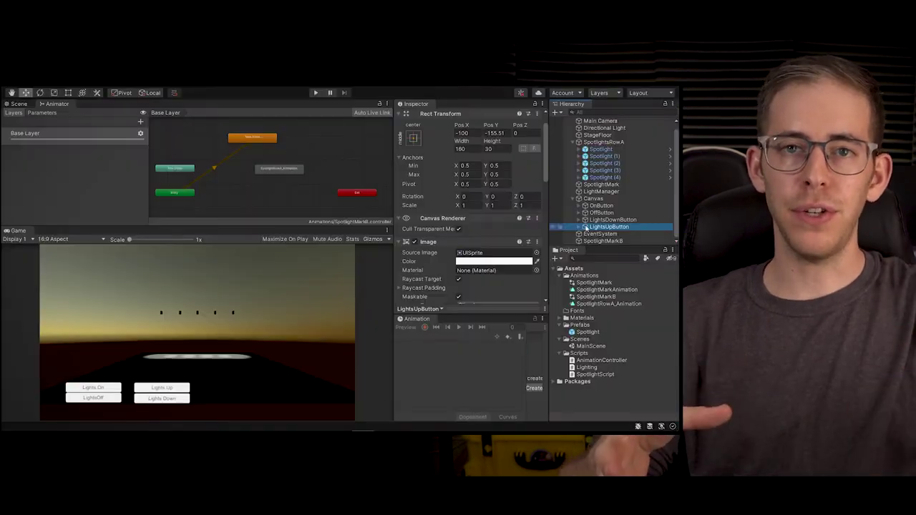
In Unity, add an On Click entry to LightsUpButton targeting the SpotlightMarkB object and assign AnimationController's LightsDownClicked() function.
scroll(412, 295, "down", 12)
scroll(453, 250, "up", 5)
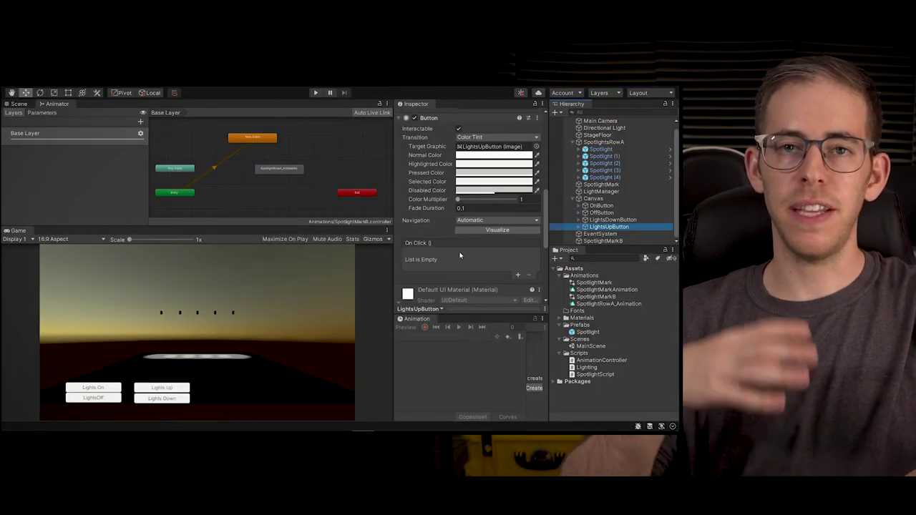
left_click(518, 276)
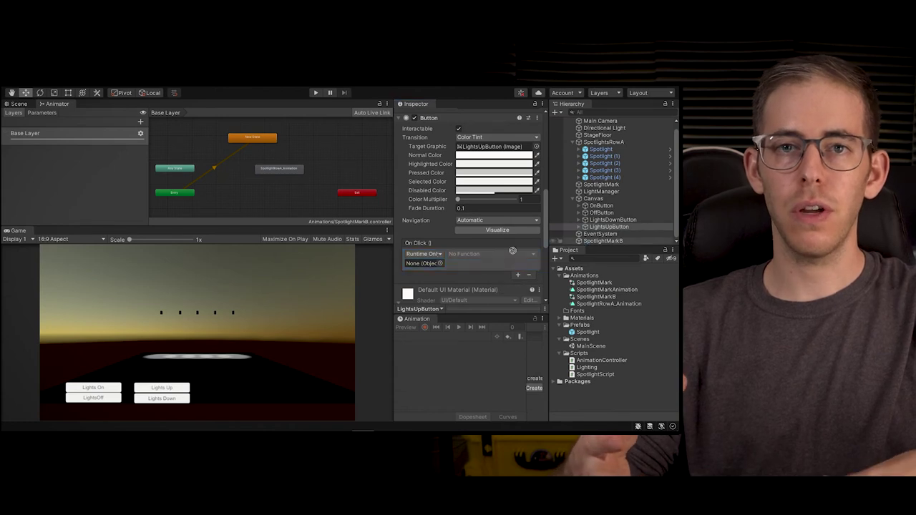
left_click_drag(512, 251, 428, 264)
left_click(478, 254)
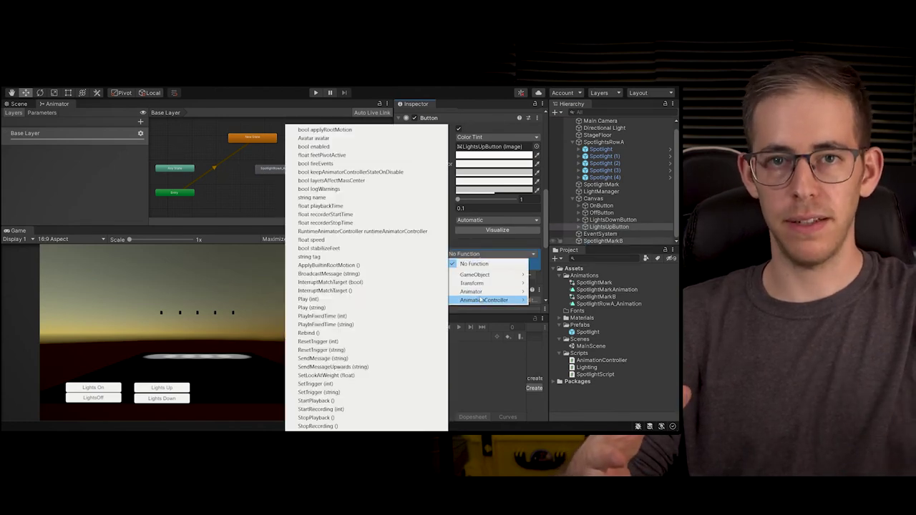
mouse_move(481, 301)
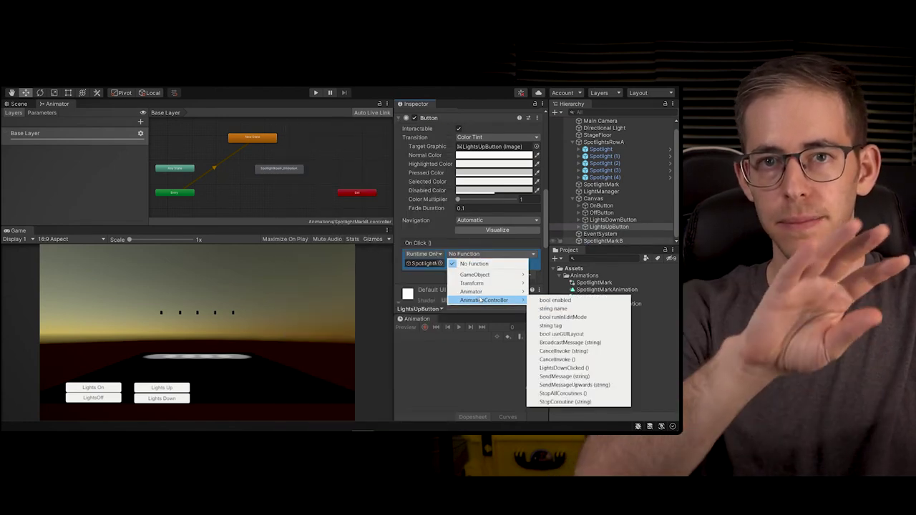
mouse_move(490, 292)
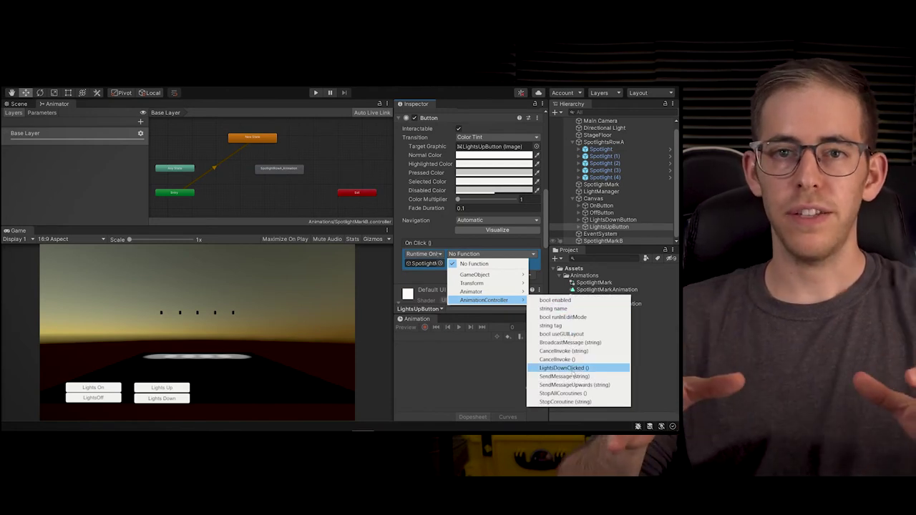
left_click(564, 367)
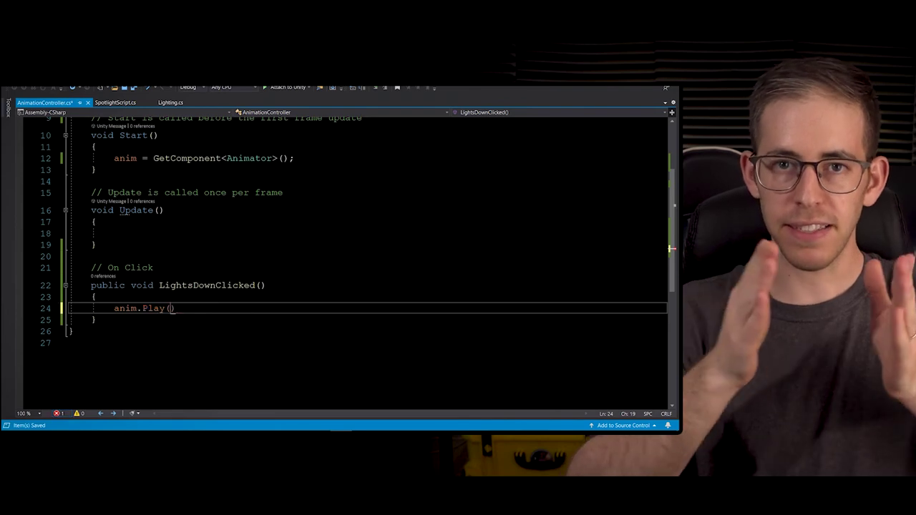
In Visual Studio, complete the LightsDownClicked body with anim.Play("SpotlightRowA_Animation");.
type("\"")
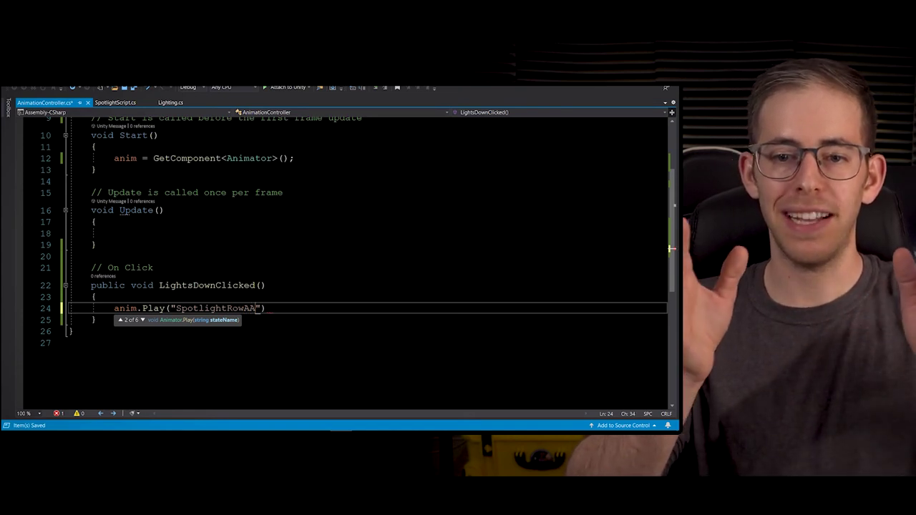
type("SpotlightRowA A")
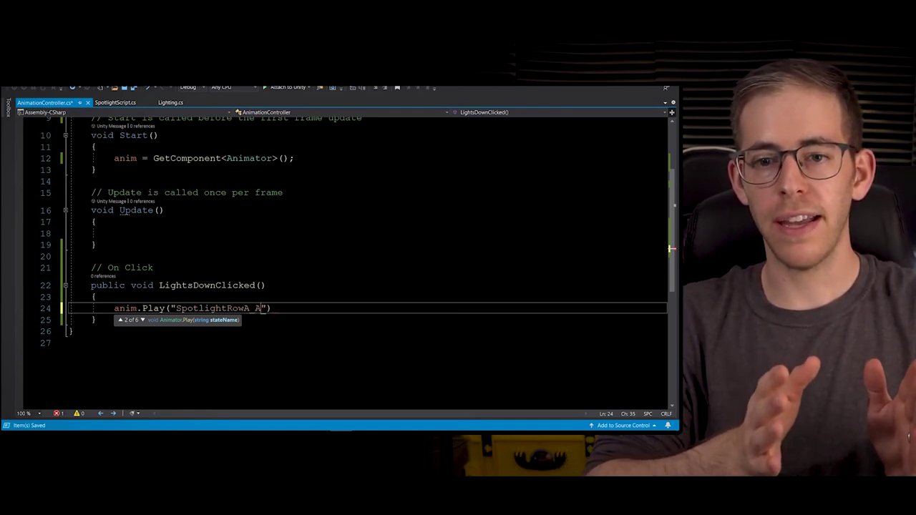
type("nimation")
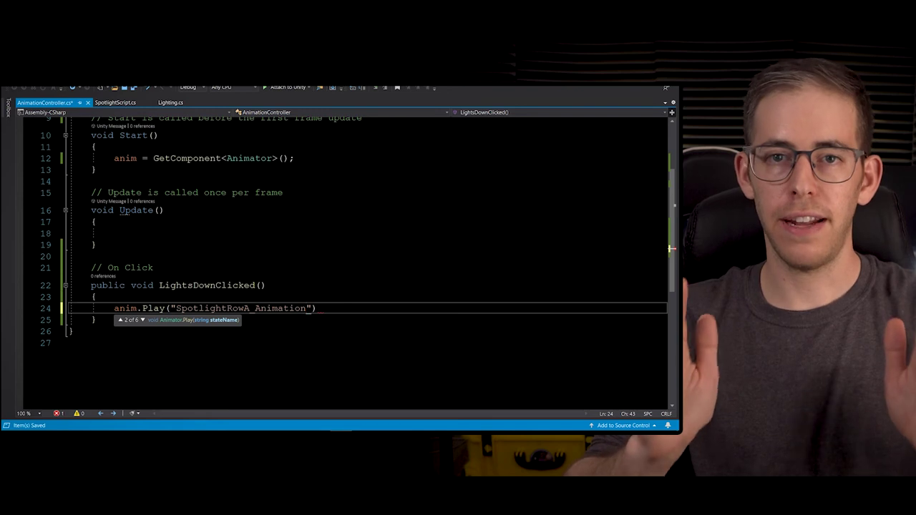
type("\");")
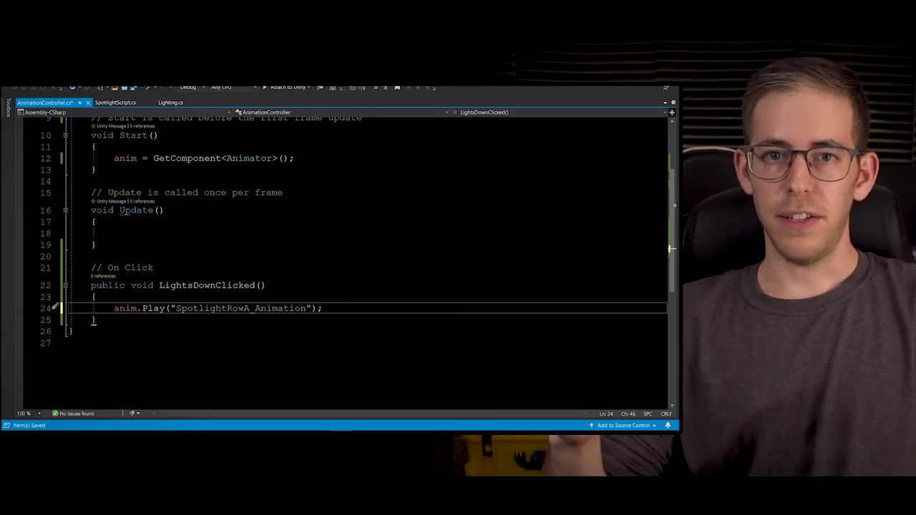
Switch to Unity, run the scene and test the Lights Down and Lights Up buttons.
key("alt+Tab")
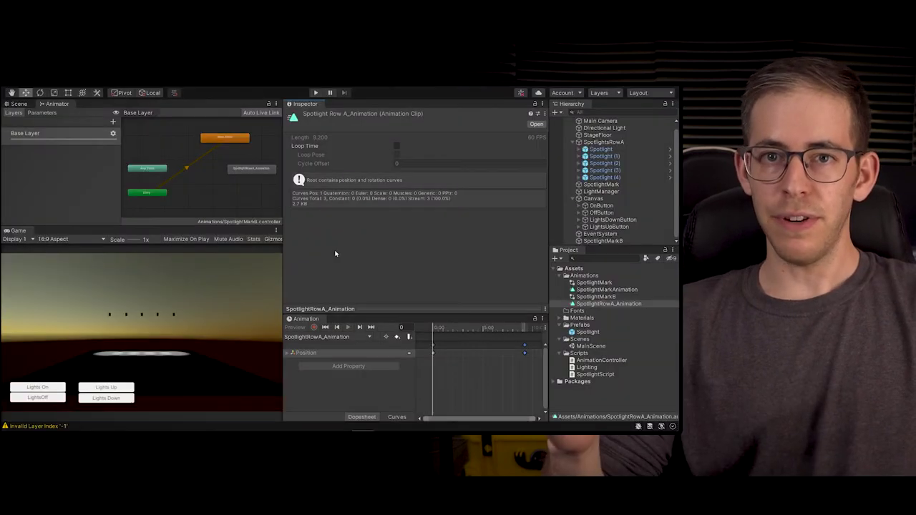
left_click(314, 93)
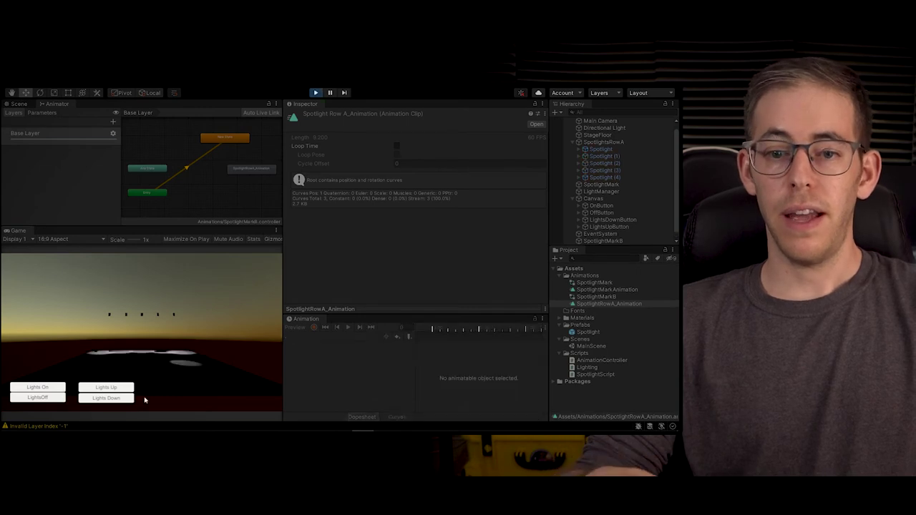
left_click(111, 401)
left_click(121, 388)
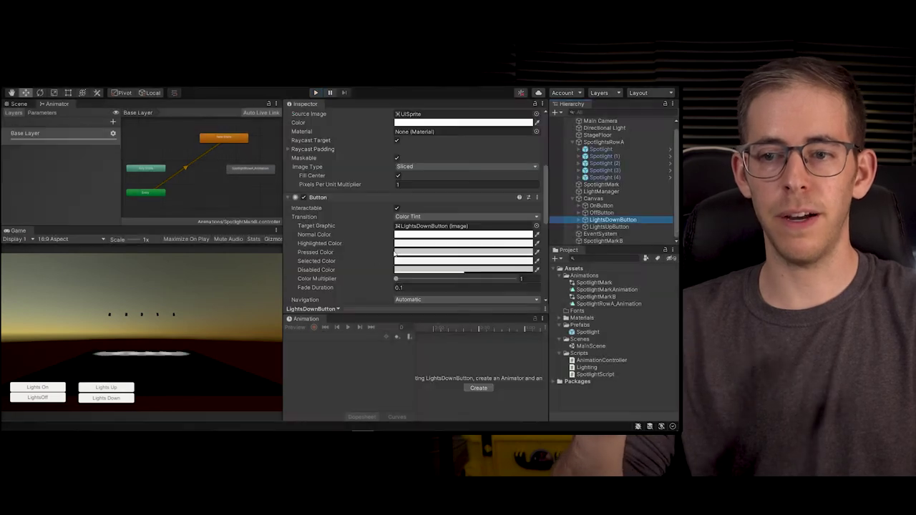
Replace the SpotlightMarkB controller asset in LightsDownButton's On Click entry with the SpotlightMarkB scene object and open its function choices.
scroll(415, 214, "down", 2)
left_click(401, 254)
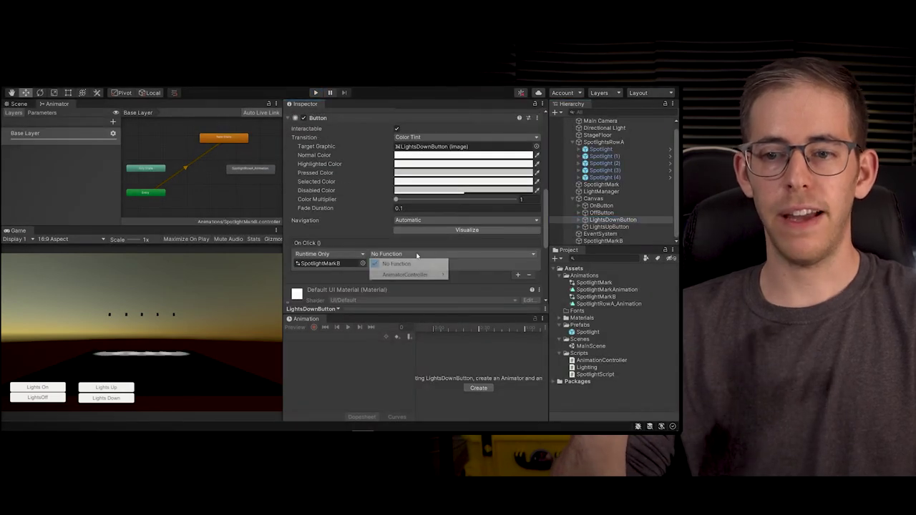
mouse_move(406, 274)
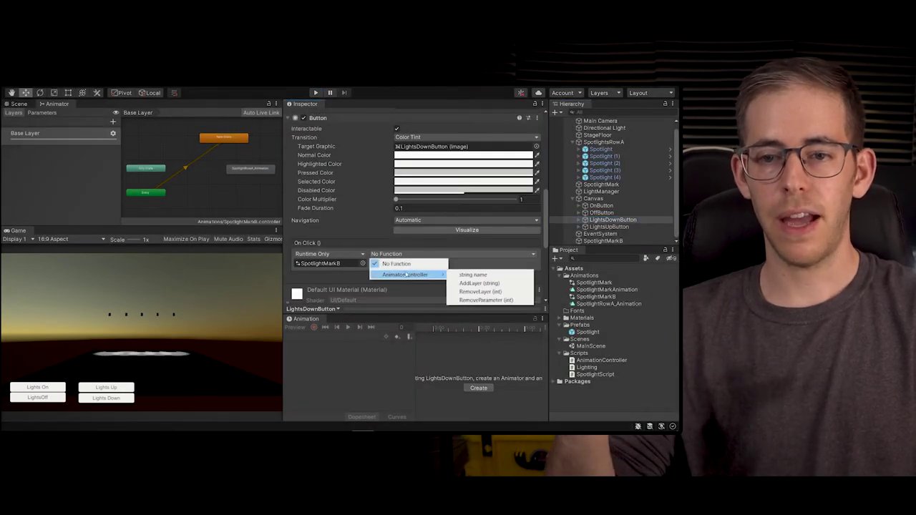
left_click(352, 264)
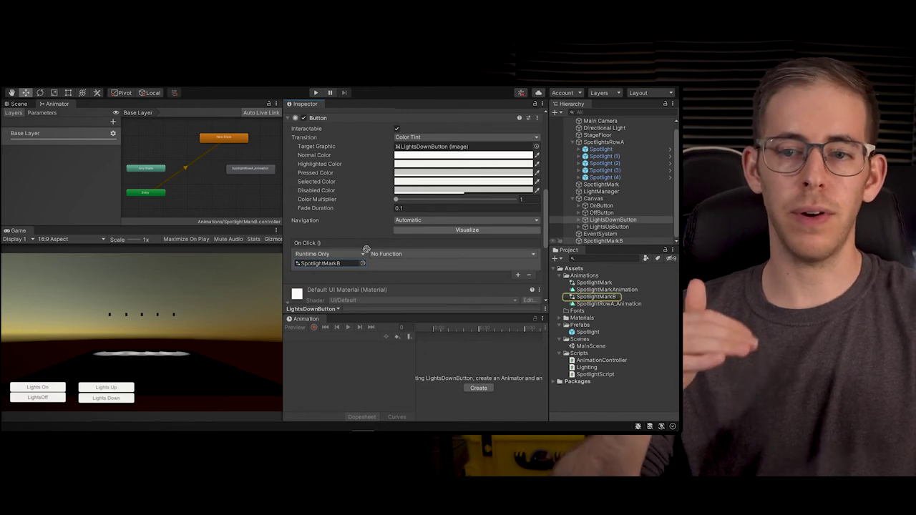
left_click(399, 254)
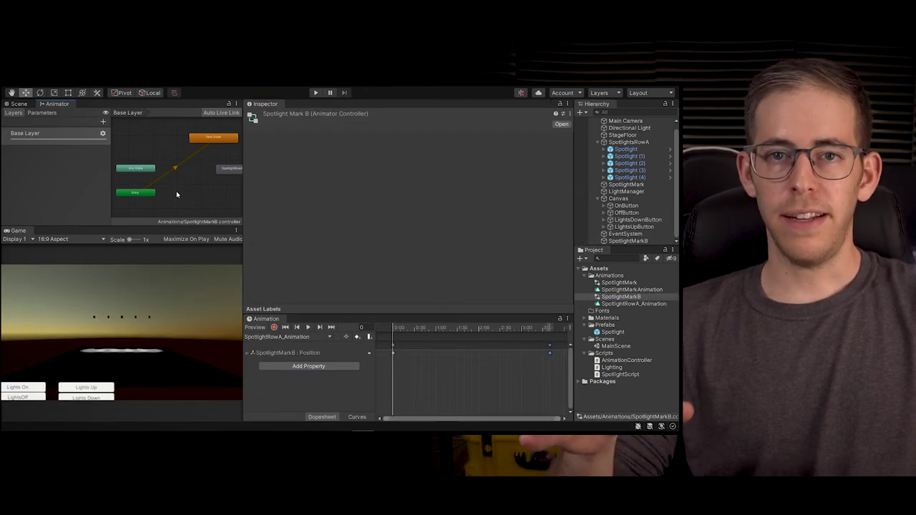
right_click(186, 195)
mouse_move(220, 202)
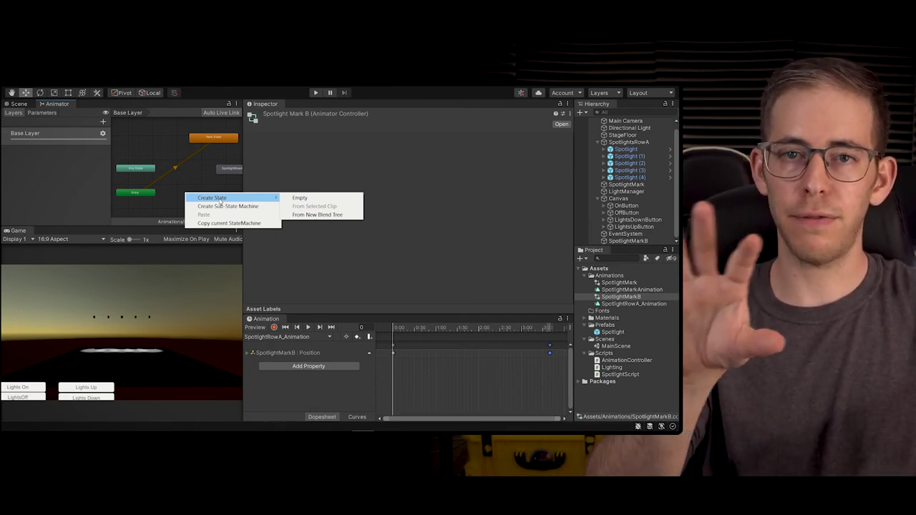
left_click(282, 152)
Move the SpotlightRowA_Animation state fully into view in the Animator graph and paste a copy of it below the original.
left_click_drag(228, 170, 203, 173)
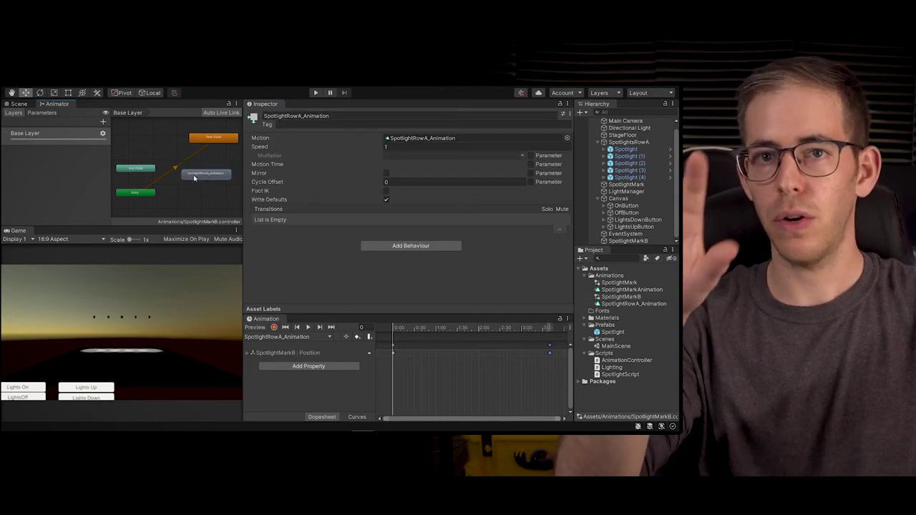
right_click(202, 176)
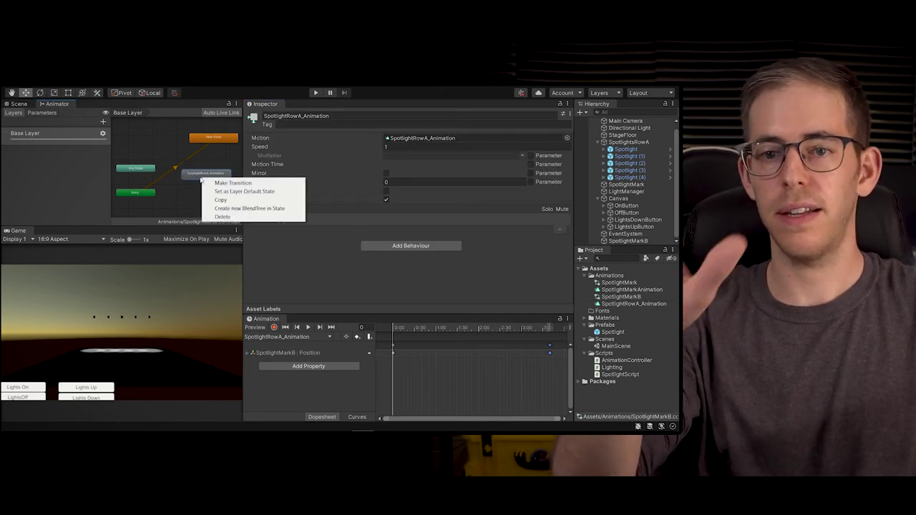
left_click(217, 201)
right_click(189, 195)
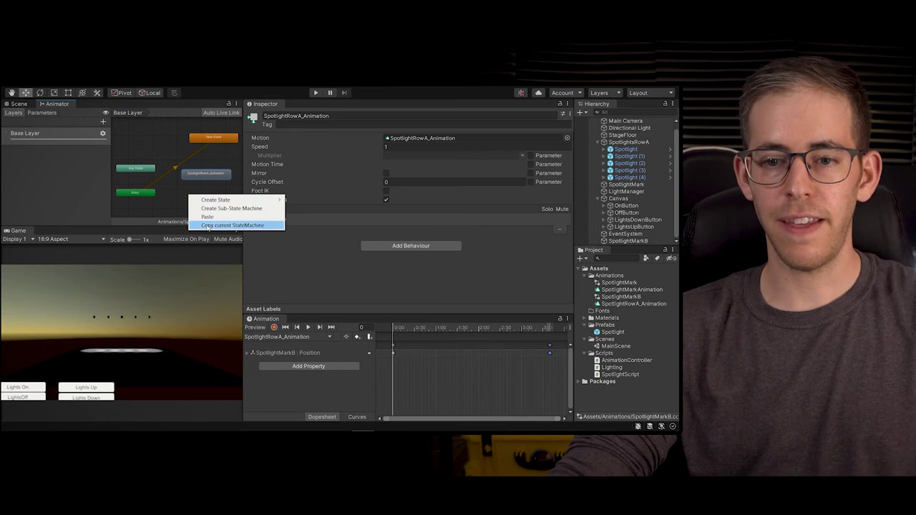
left_click(202, 216)
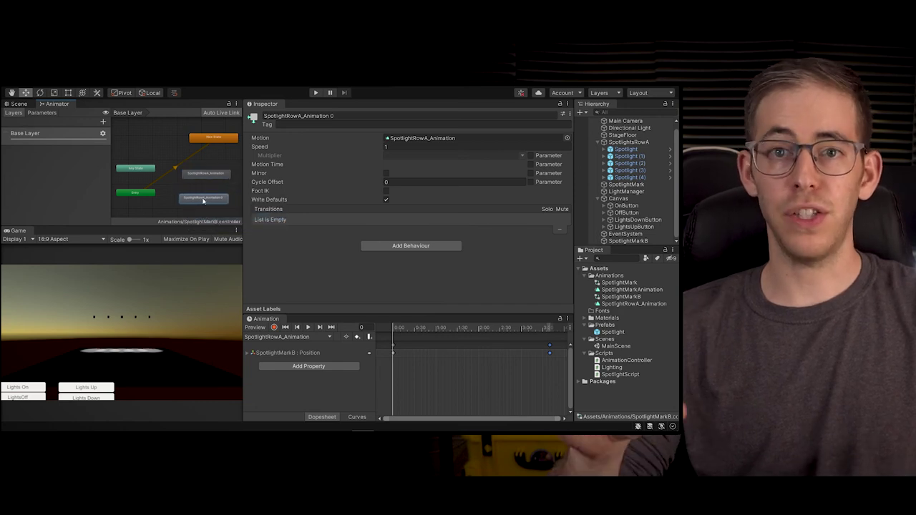
Open the copied state's SpotlightRowA_Animation clip and swap its start and end position keyframes on the timeline.
double_click(203, 200)
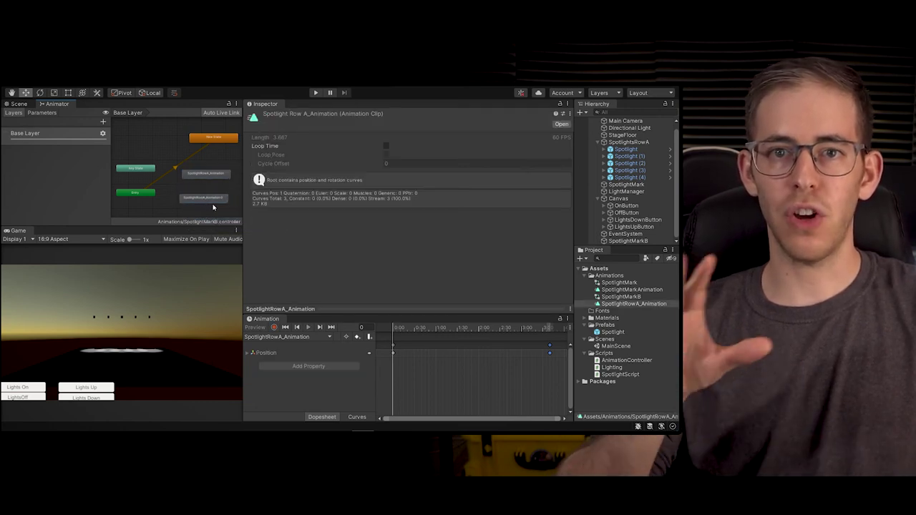
left_click_drag(550, 354, 513, 357)
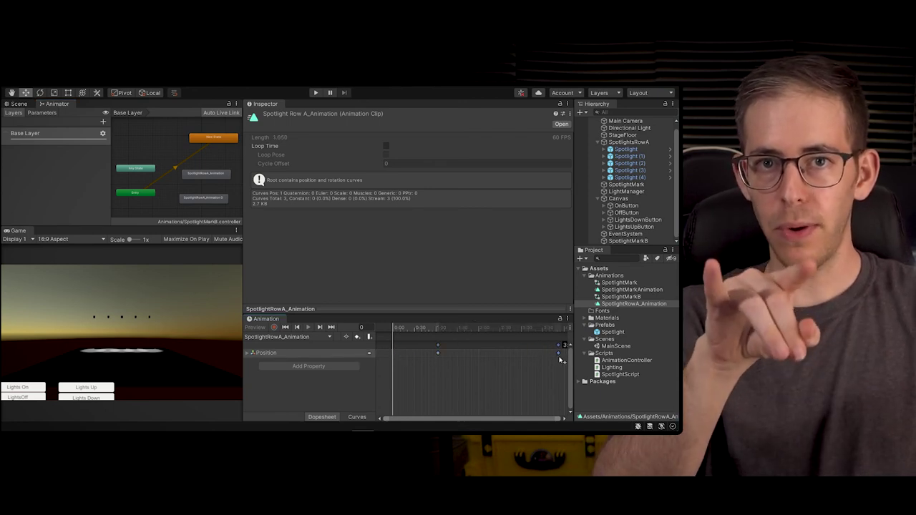
left_click_drag(438, 353, 393, 353)
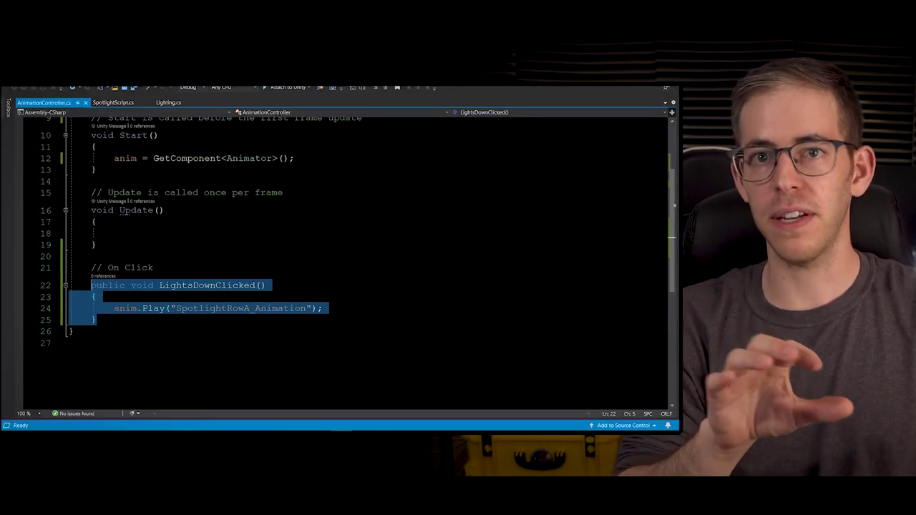
In AnimationController.cs, duplicate the LightsDownClicked method below the original and rename the copy LightsUpClicked.
key("ctrl+c")
key("ctrl+v")
left_click_drag(216, 337, 193, 337)
type("Up")
key("Down")
Add an On Click entry to LightsUpButton that targets the SpotlightMarkB scene object and calls AnimationController's LightsUpClicked.
scroll(243, 302, "down", 1)
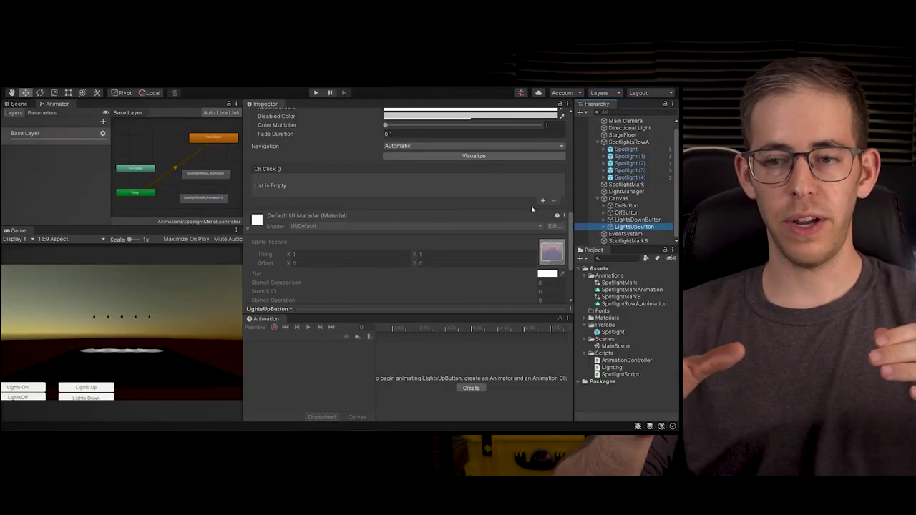
left_click(542, 201)
left_click_drag(539, 237, 299, 189)
left_click(452, 179)
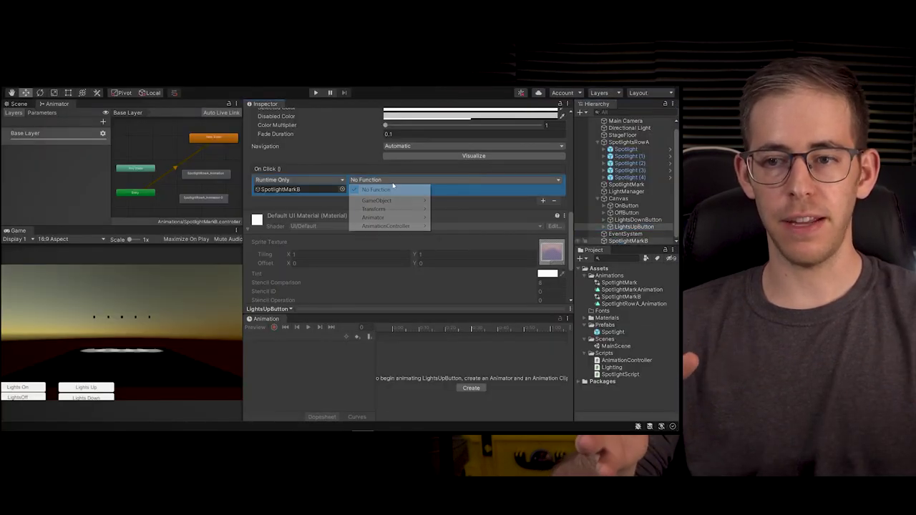
mouse_move(358, 225)
left_click(471, 303)
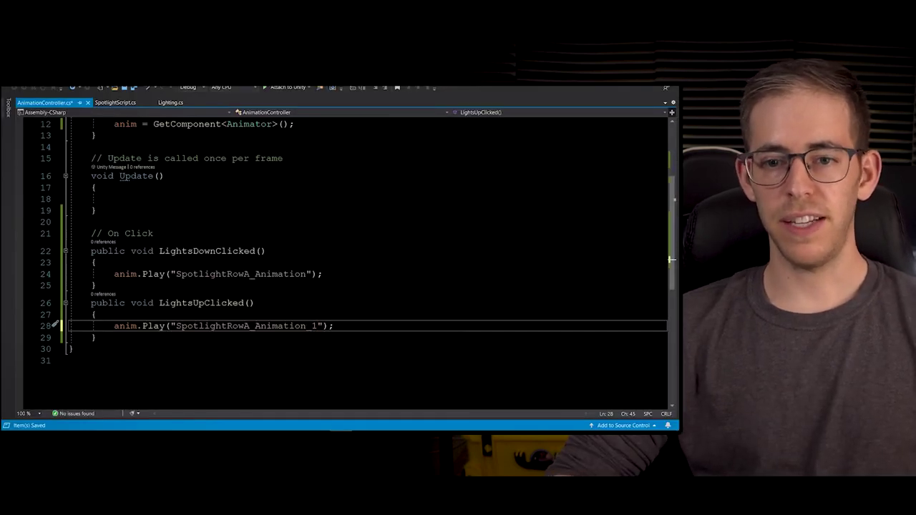
Switch from Visual Studio to Unity, run the scene and test the Lights Up and Lights Down buttons alternately.
key("alt+Tab")
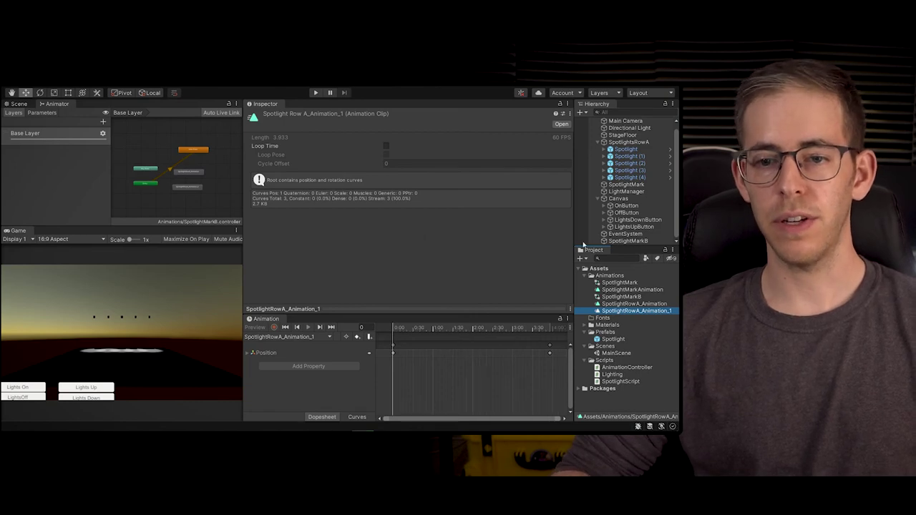
left_click(633, 227)
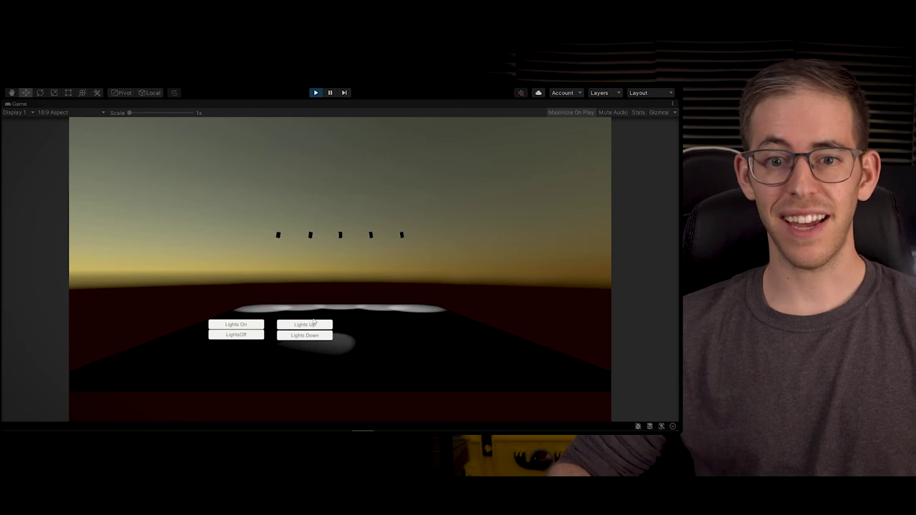
left_click(312, 327)
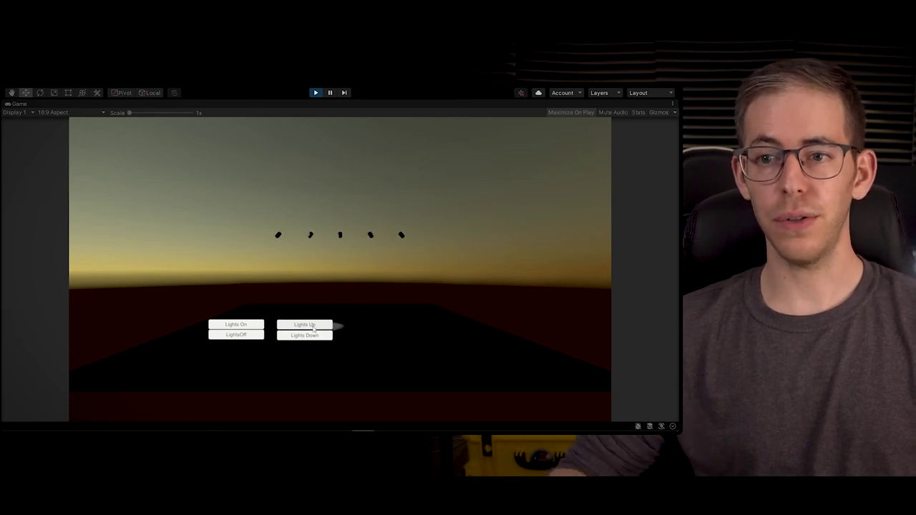
left_click(311, 337)
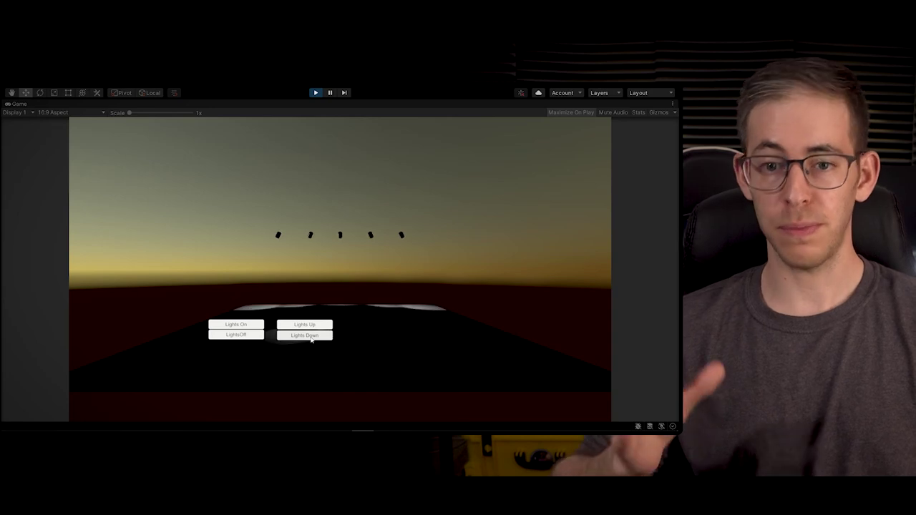
left_click(313, 326)
left_click(315, 337)
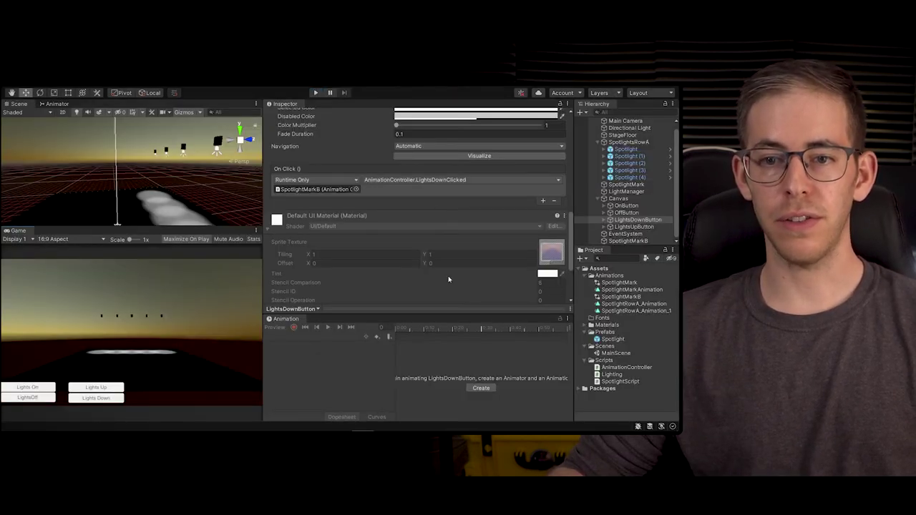
Set the Canvas Scaler to Scale With Screen Size with a 1280 x 720 reference resolution and a match of 0.5.
left_click(618, 198)
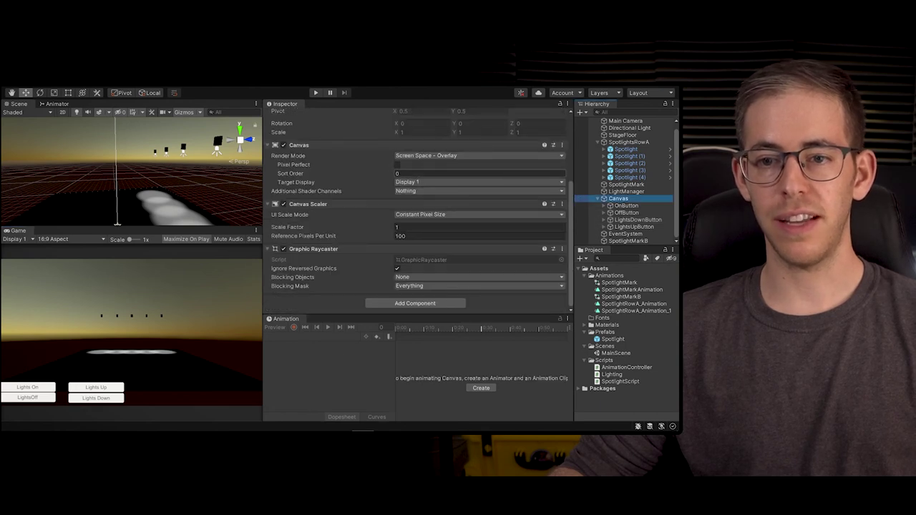
left_click(422, 214)
left_click(429, 229)
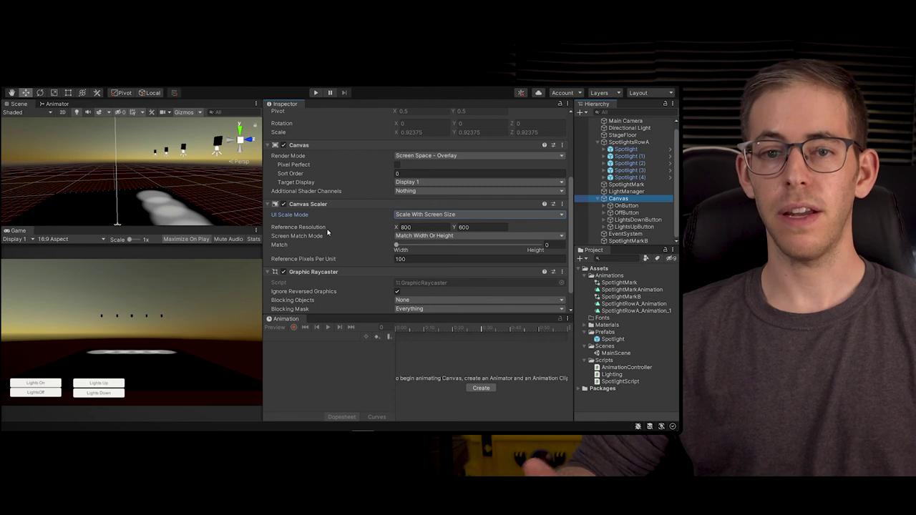
left_click(419, 228)
type("1280")
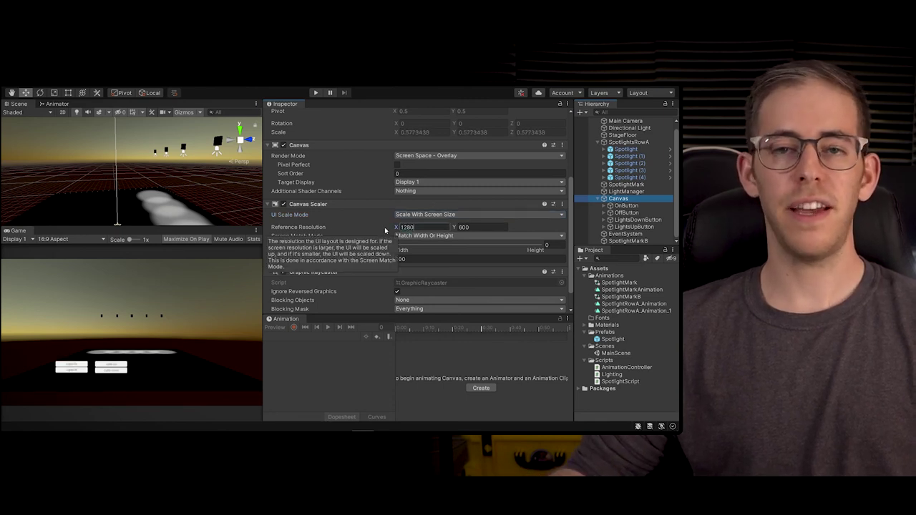
key("Tab")
type("720")
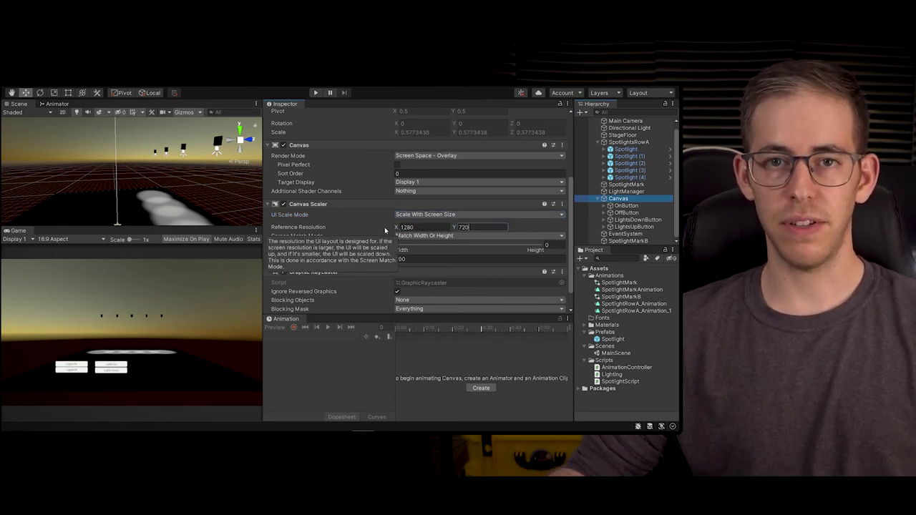
key("Tab")
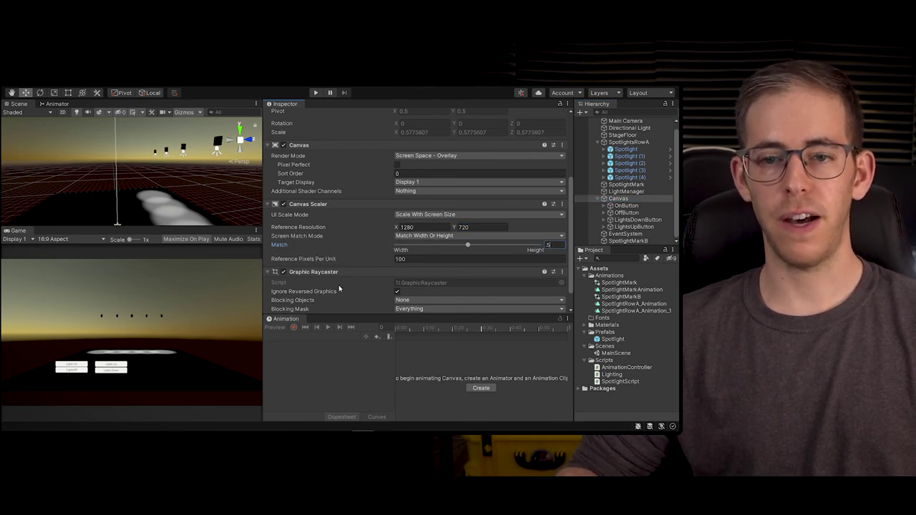
left_click(618, 199)
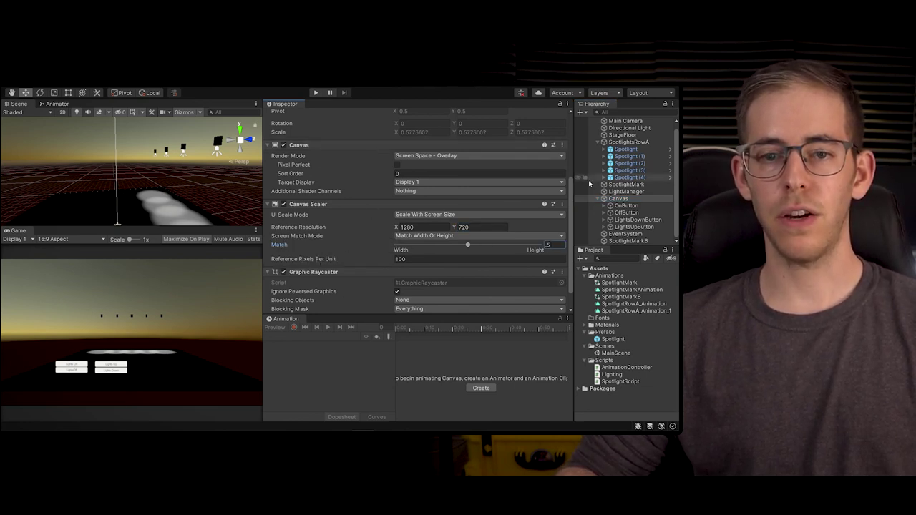
In the 2D Scene view, move OnButton, OffButton, LightsDownButton and LightsUpButton together toward the canvas's lower-left corner.
left_click(625, 205)
left_click(633, 227, "shift")
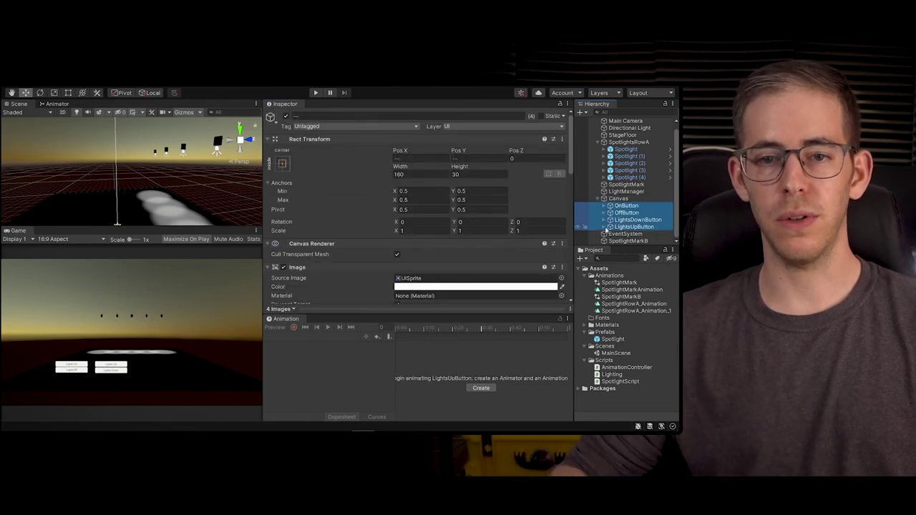
left_click(62, 113)
scroll(70, 199, "down", 8)
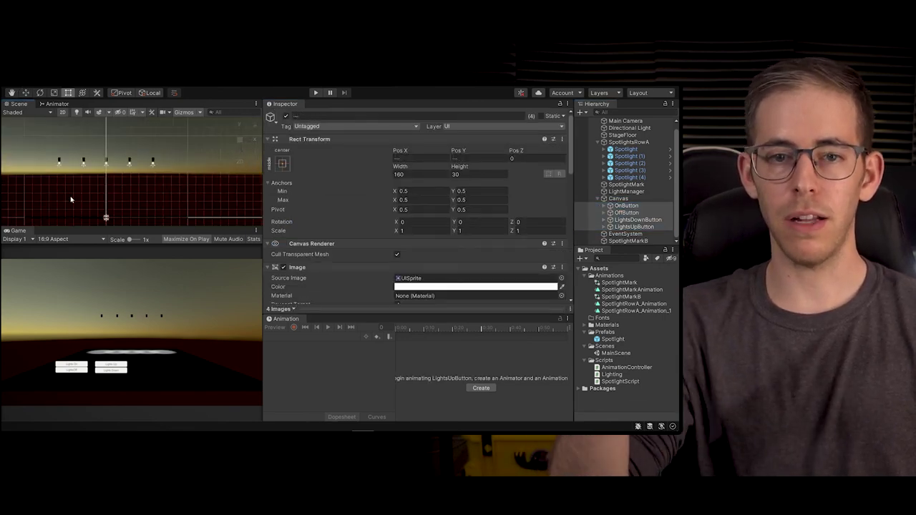
scroll(45, 191, "up", 5)
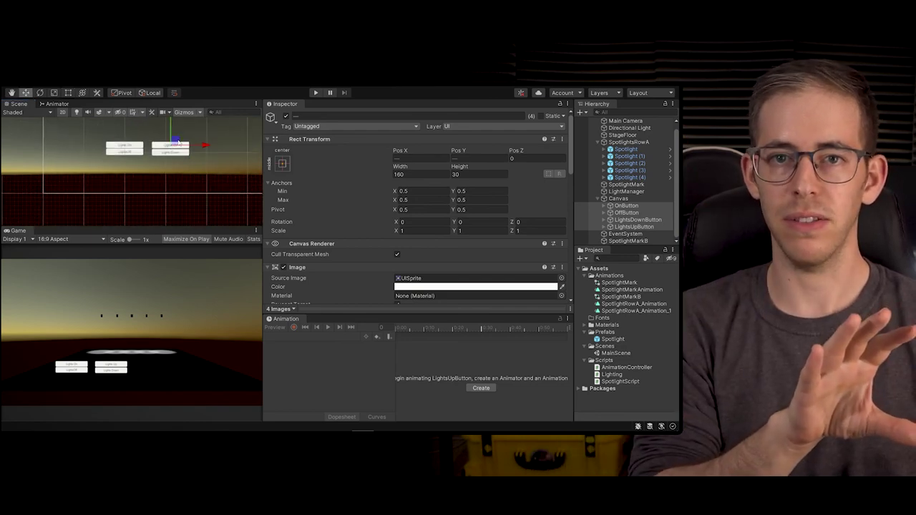
key("w")
left_click_drag(174, 142, 125, 171)
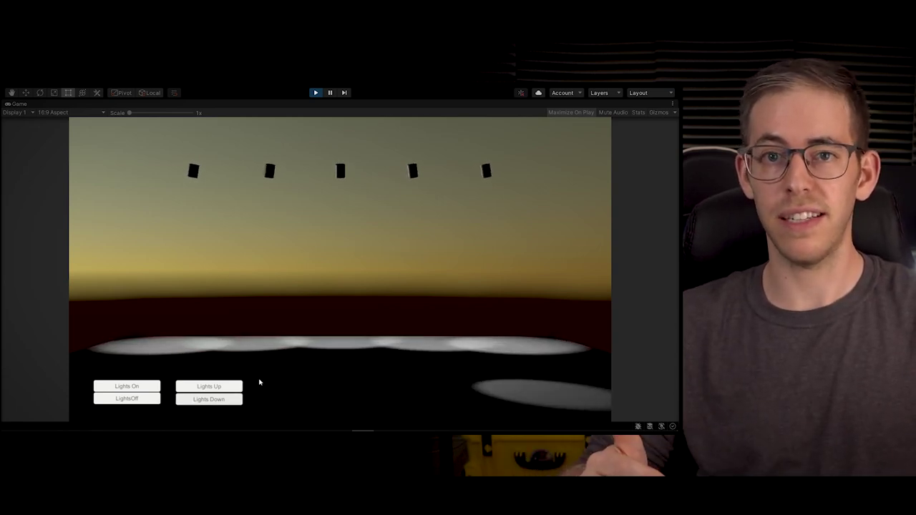
Test the Lights Down button in the running scene with the repositioned controls.
left_click(228, 393)
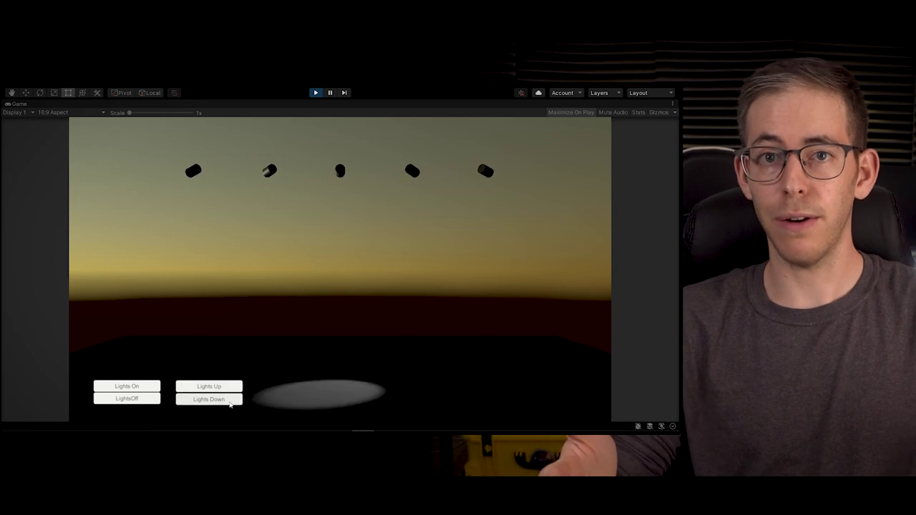